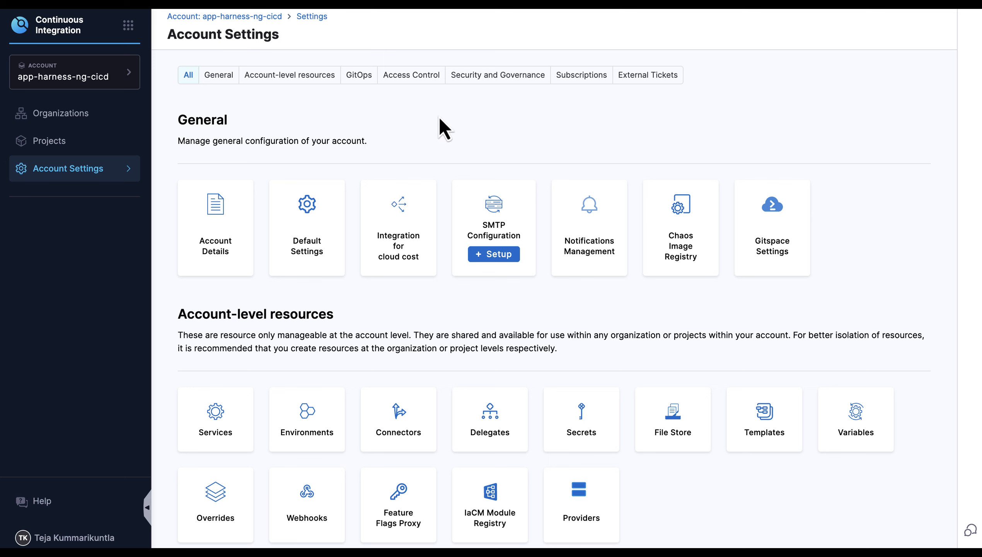
Step: Create an account-level resource group named STO Resource Group - Test in the access control settings
click(409, 76)
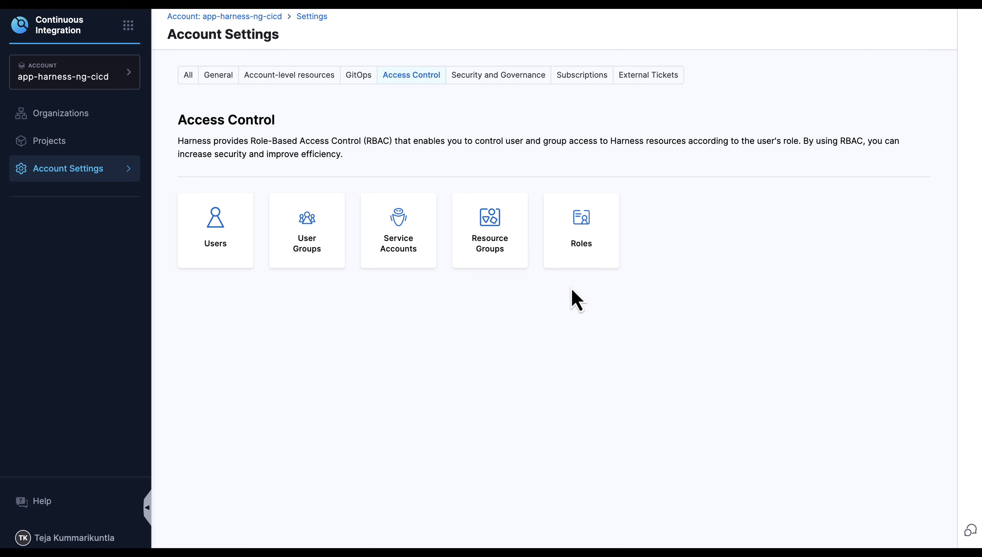
click(498, 251)
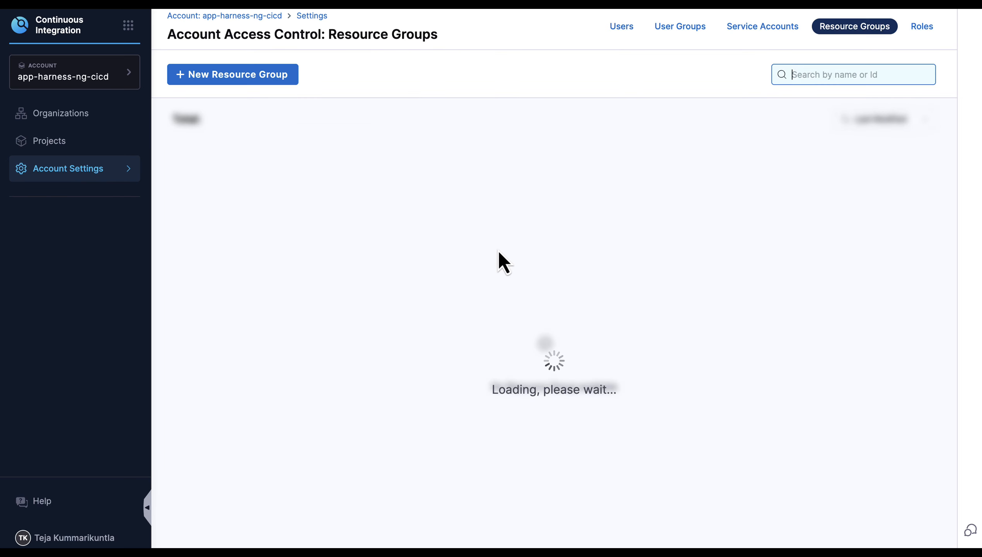
click(282, 84)
click(408, 207)
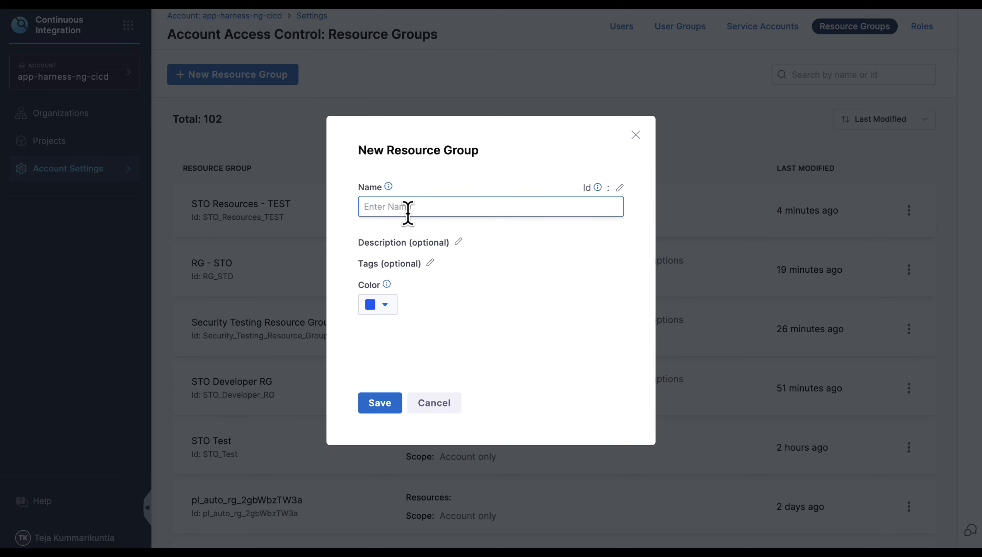
text(STO Resoruce g)
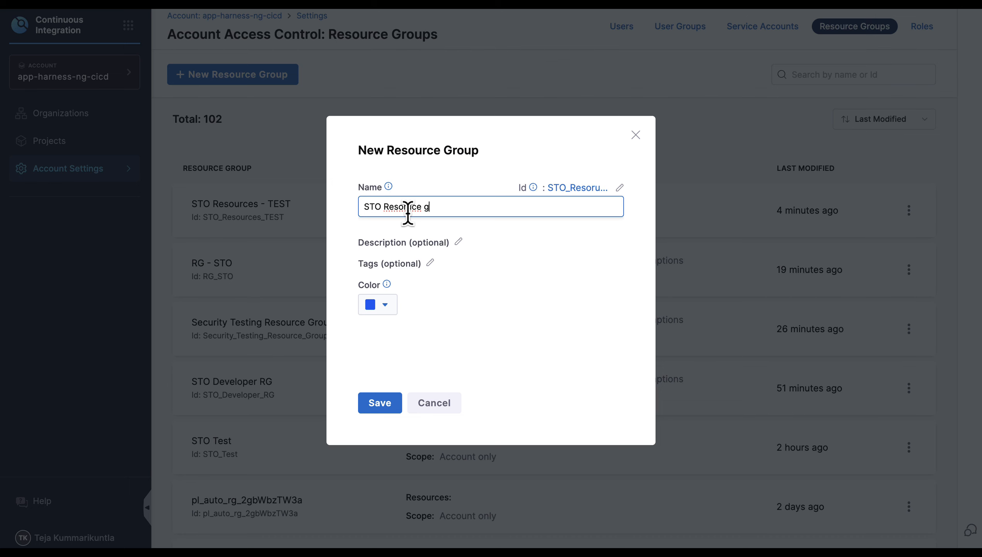
text(rou)
key(BackSpace)
key(BackSpace)
key(BackSpace)
key(BackSpace)
key(BackSpace)
key(BackSpace)
key(BackSpace)
key(BackSpace)
key(BackSpace)
key(BackSpace)
key(BackSpace)
key(BackSpace)
key(BackSpace)
key(BackSpace)
text(Resource Group - Test)
click(387, 404)
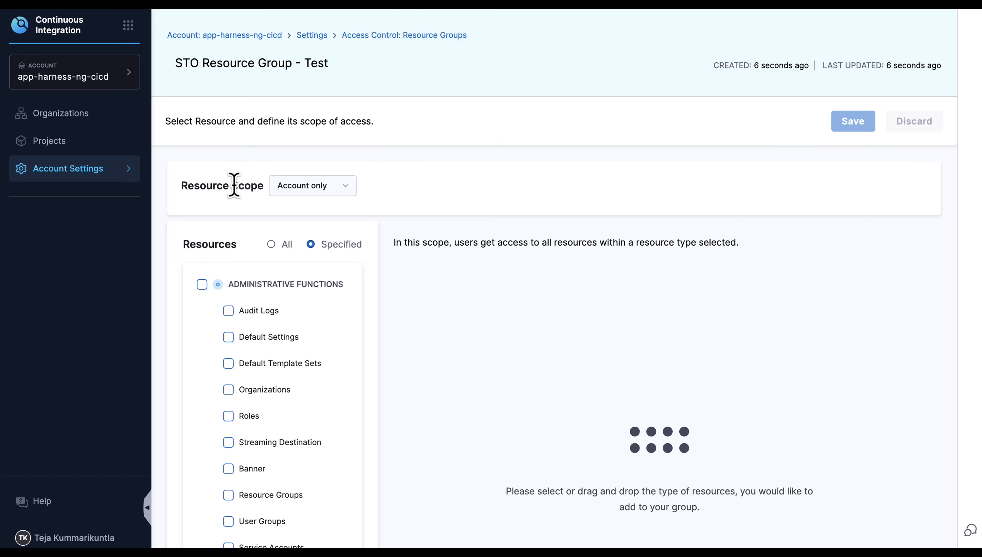
Step: Select the Account only resource scope and examine which Security Orchestration resources it offers
click(299, 191)
click(334, 211)
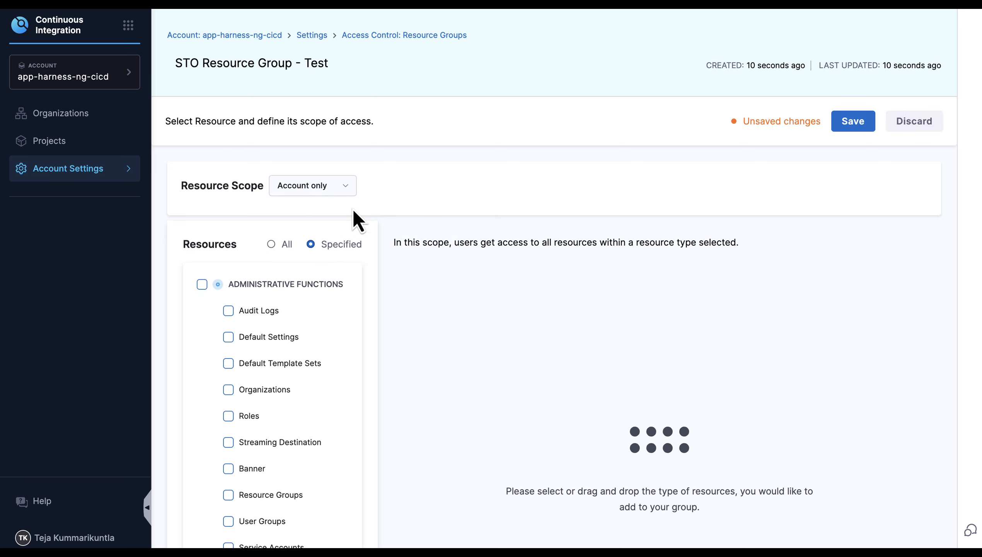
scroll(323, 344, down, 8)
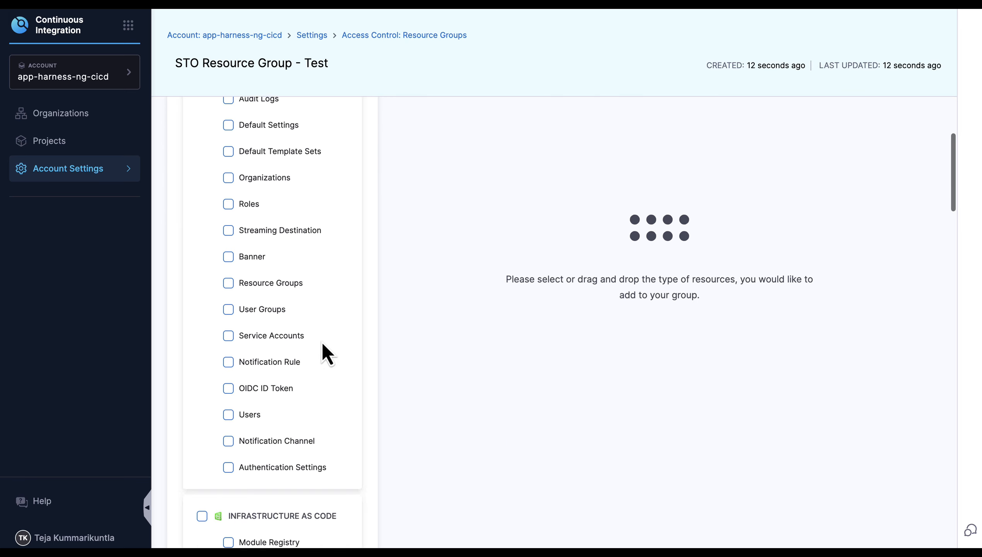
scroll(323, 344, down, 10)
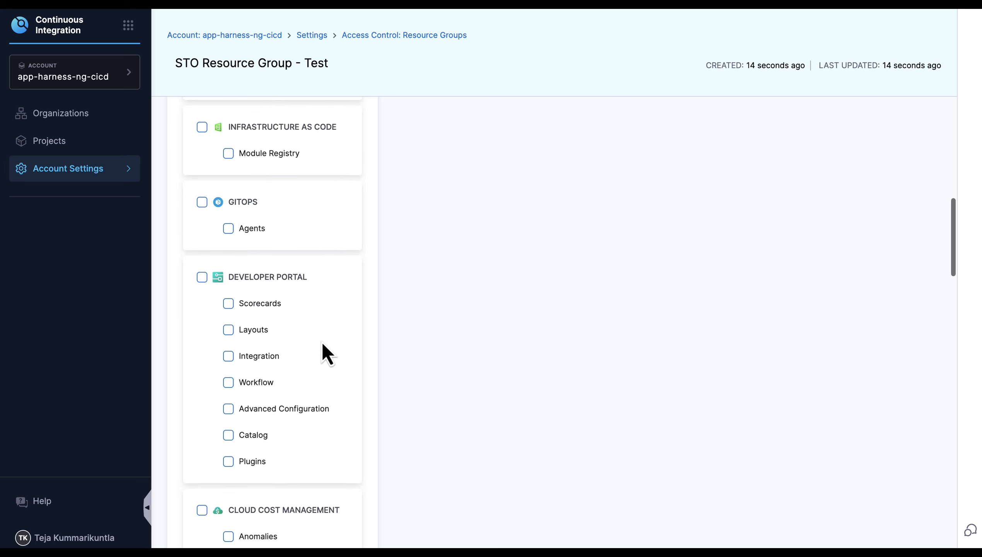
scroll(322, 341, down, 14)
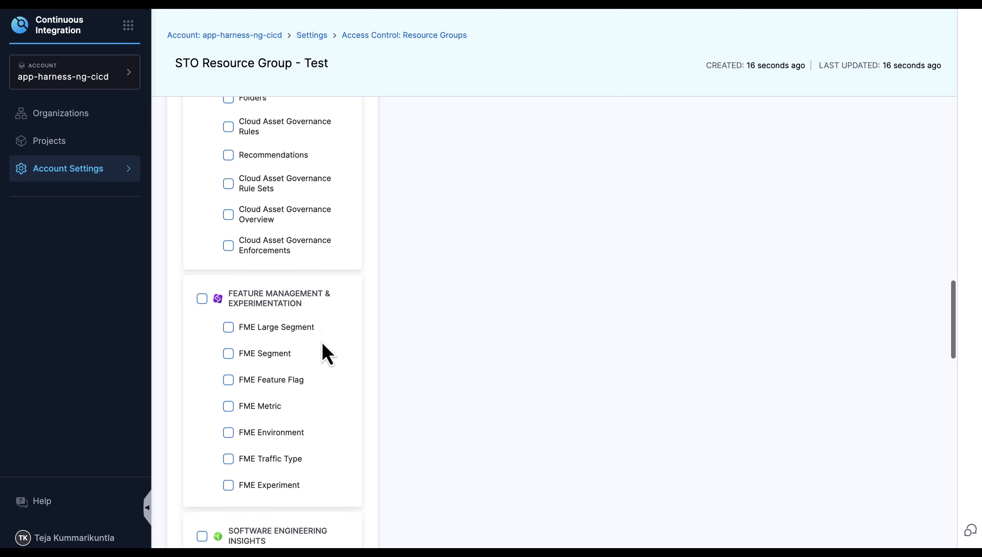
scroll(323, 343, down, 4)
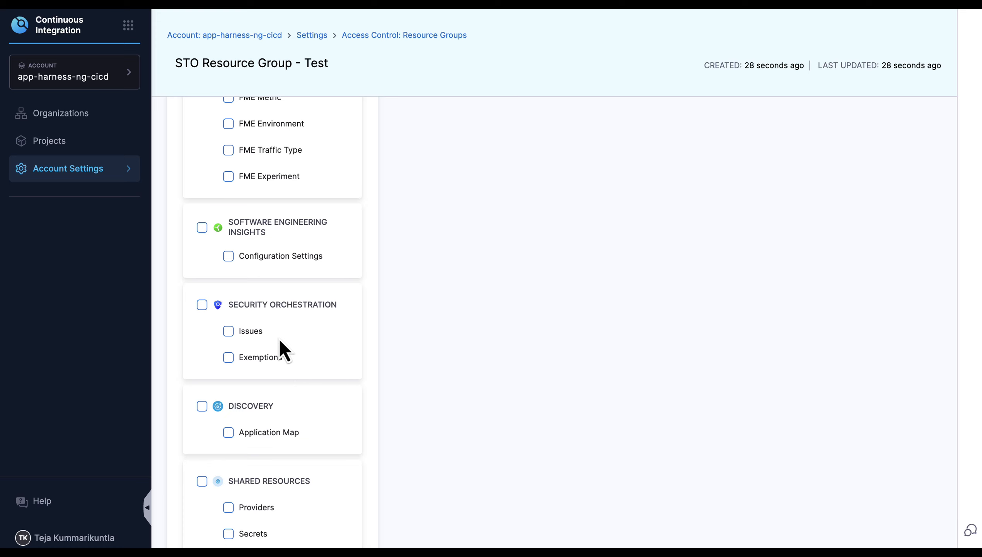
scroll(280, 341, up, 20)
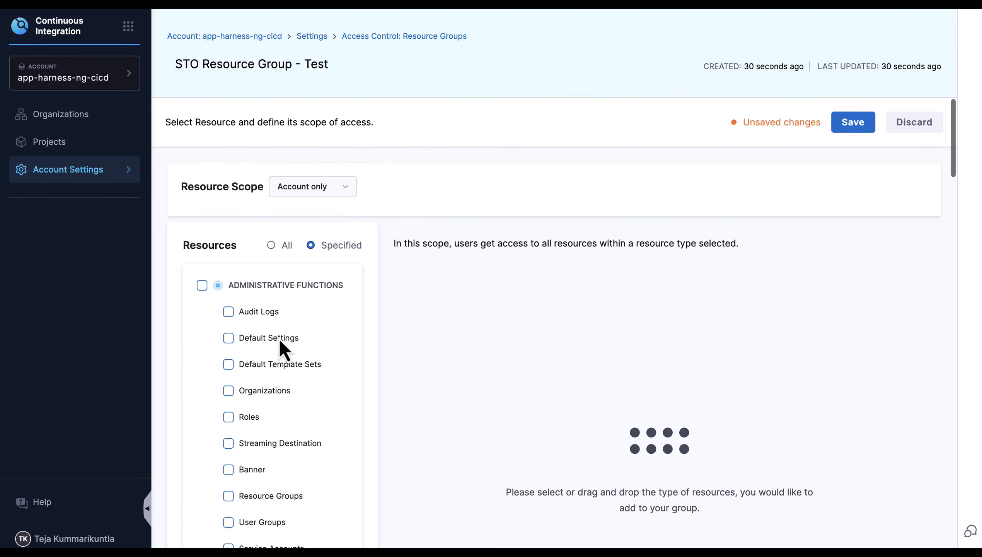
Step: Give the group the scope All (including all Organizations and Projects) with Security Orchestration Issues, Scans, Test Targets and Exemptions, and save it
click(336, 184)
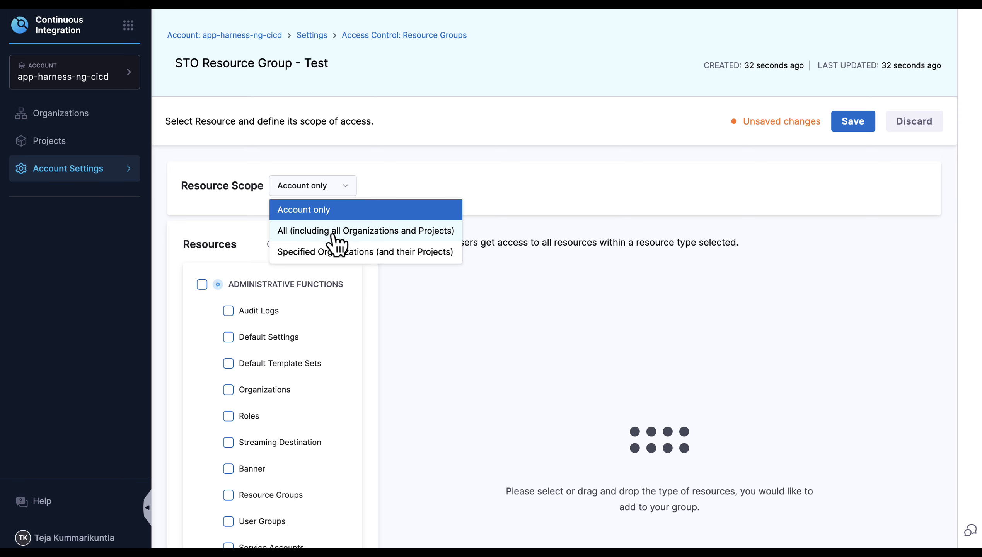
click(365, 233)
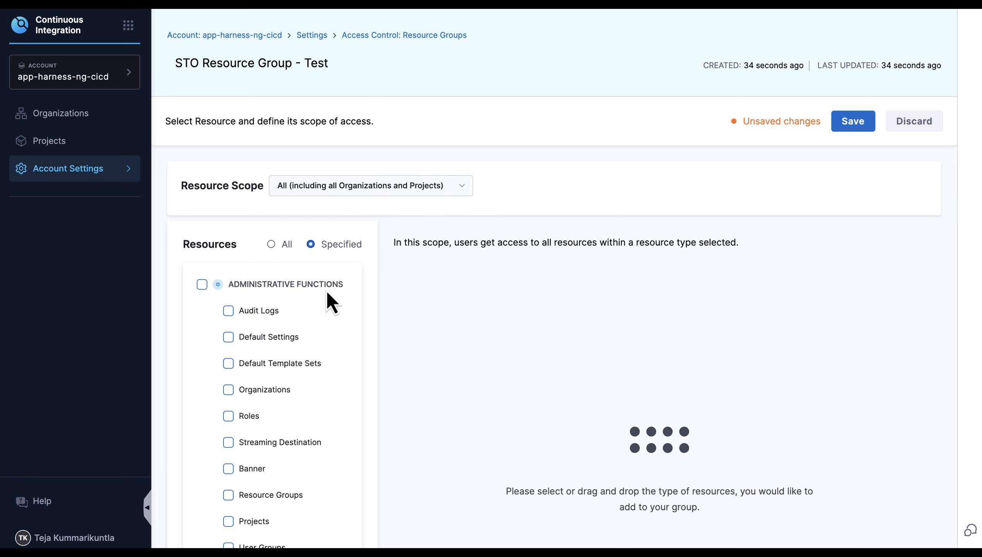
scroll(318, 306, down, 15)
scroll(319, 305, down, 14)
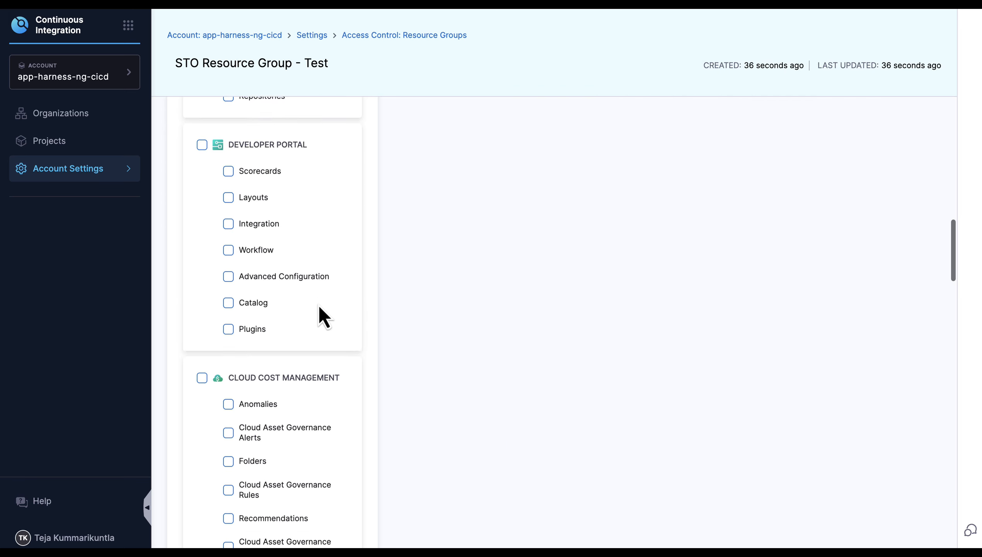
scroll(261, 350, down, 7)
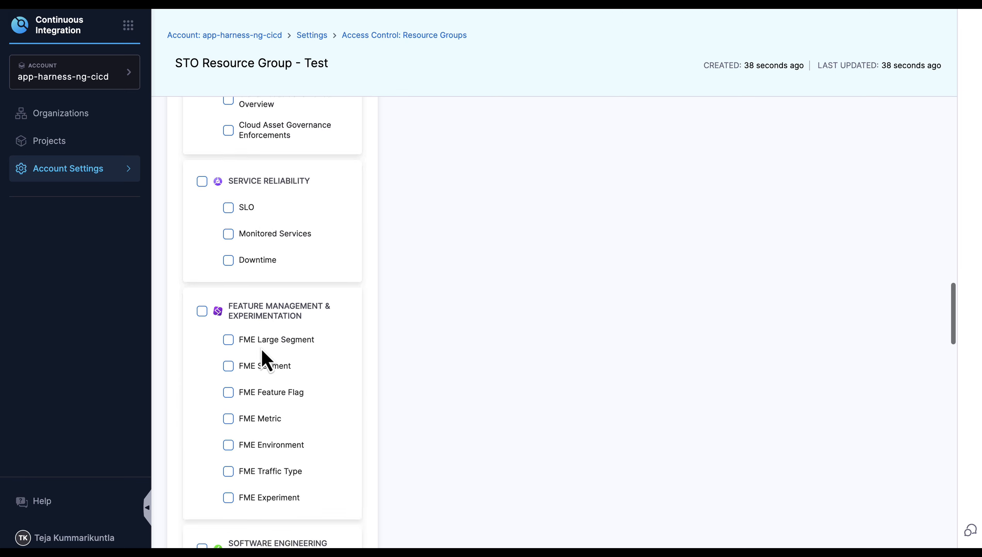
scroll(261, 350, up, 9)
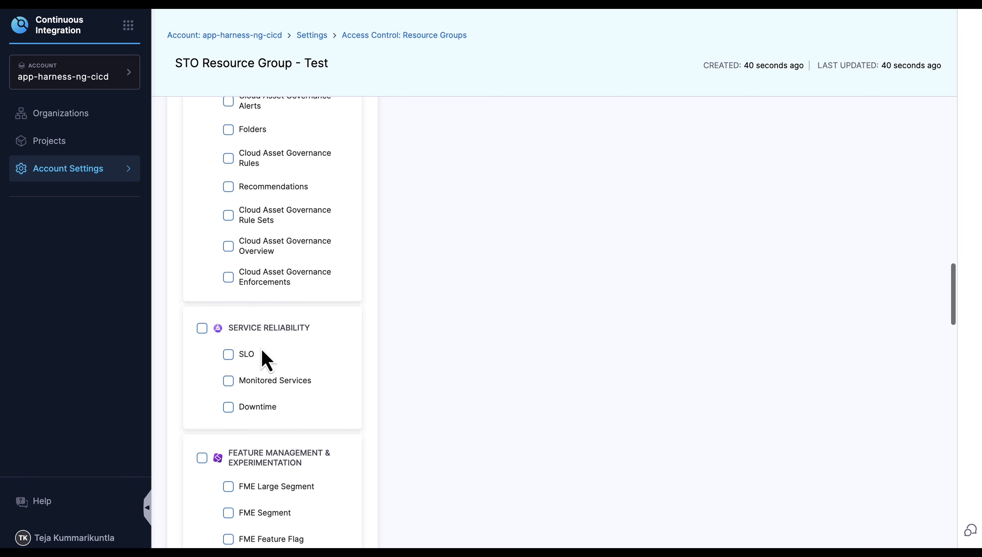
scroll(262, 351, down, 10)
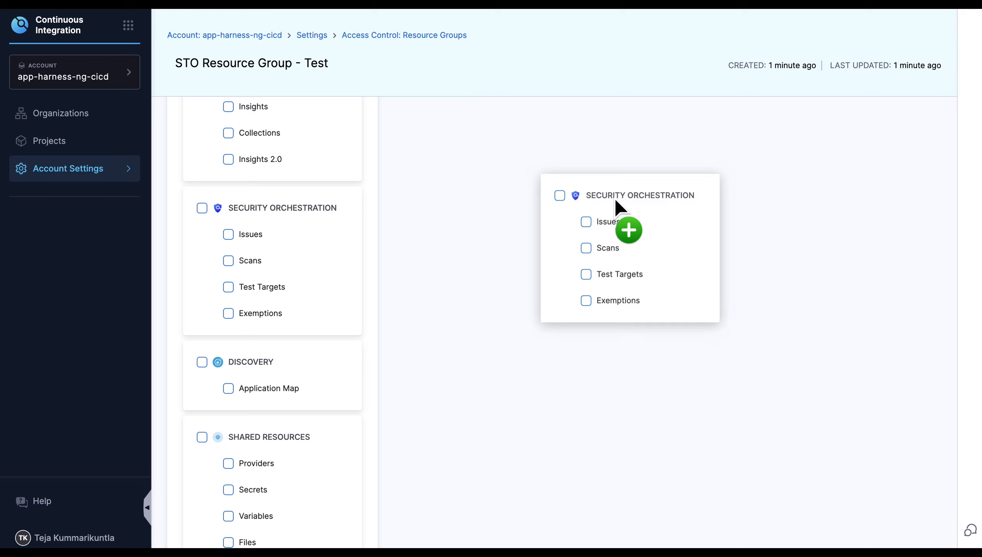
click(258, 210)
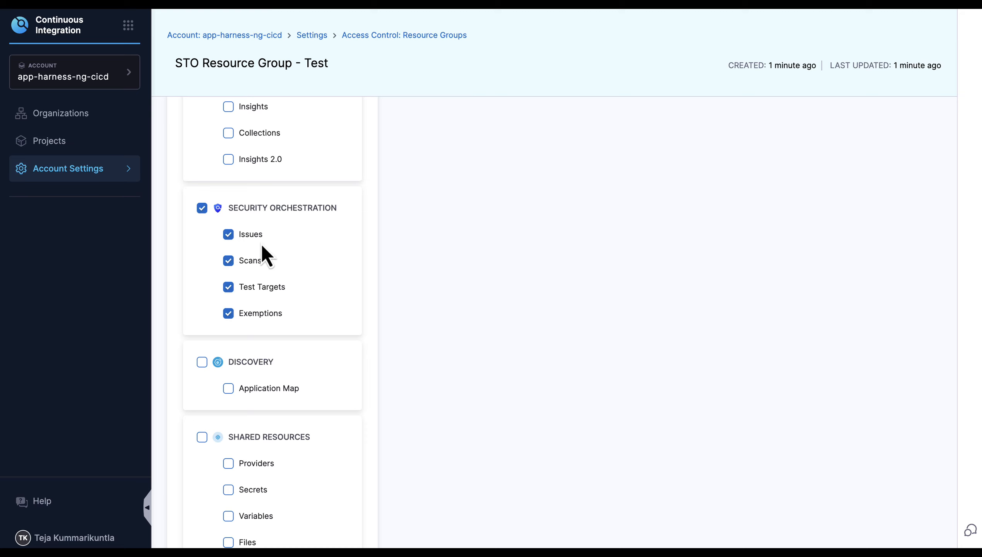
click(230, 261)
click(230, 234)
click(230, 235)
click(229, 260)
scroll(439, 206, up, 15)
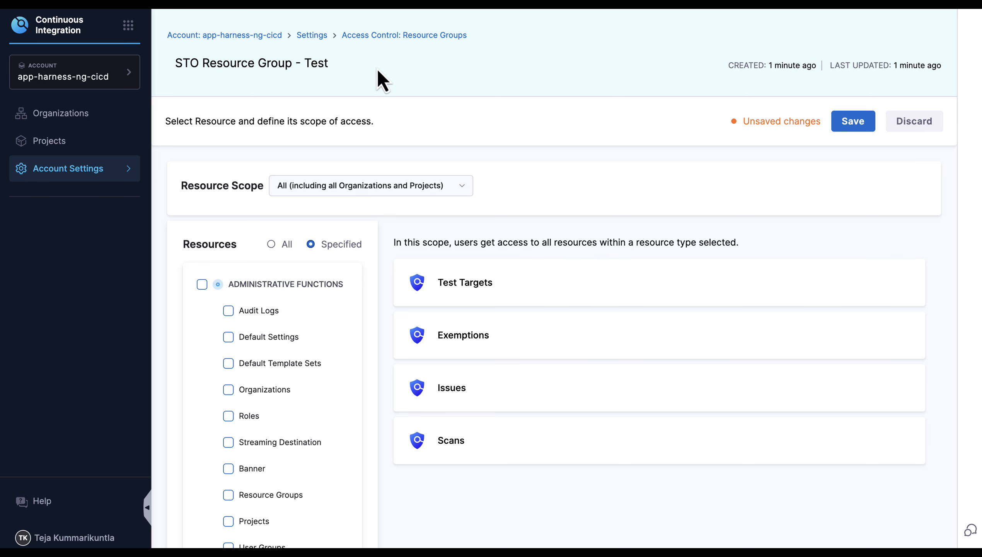
click(865, 131)
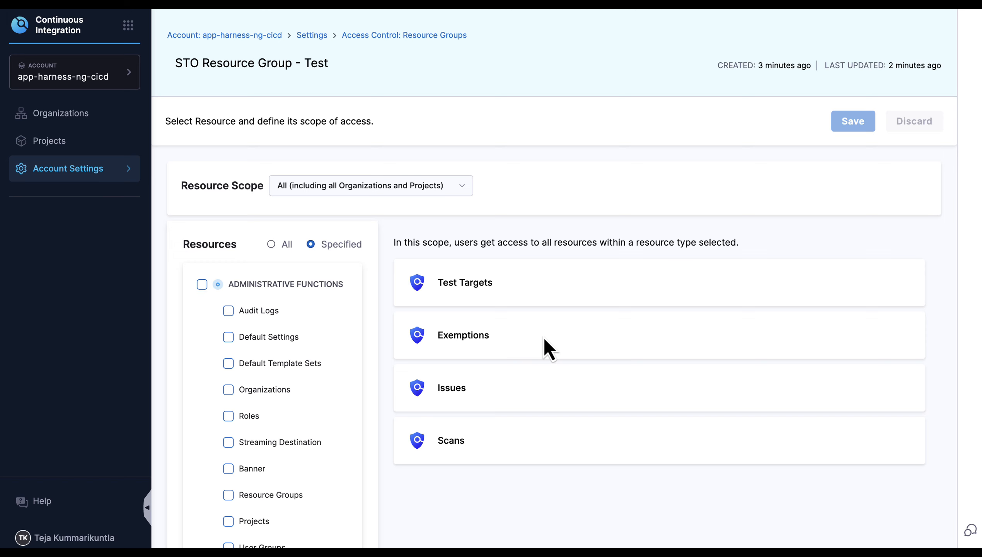
Step: Open the account's roles list and search it for Security
click(377, 36)
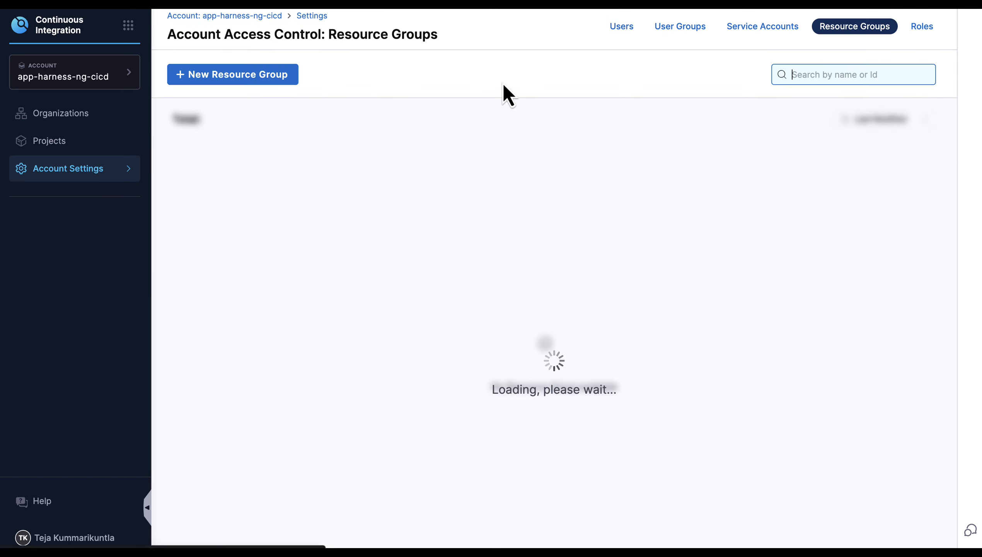
click(925, 28)
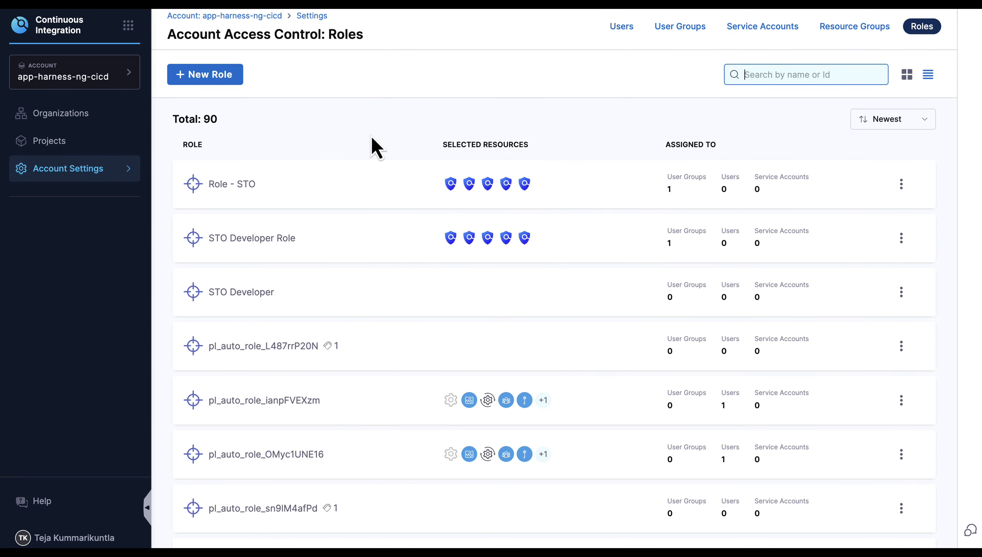
text(Security)
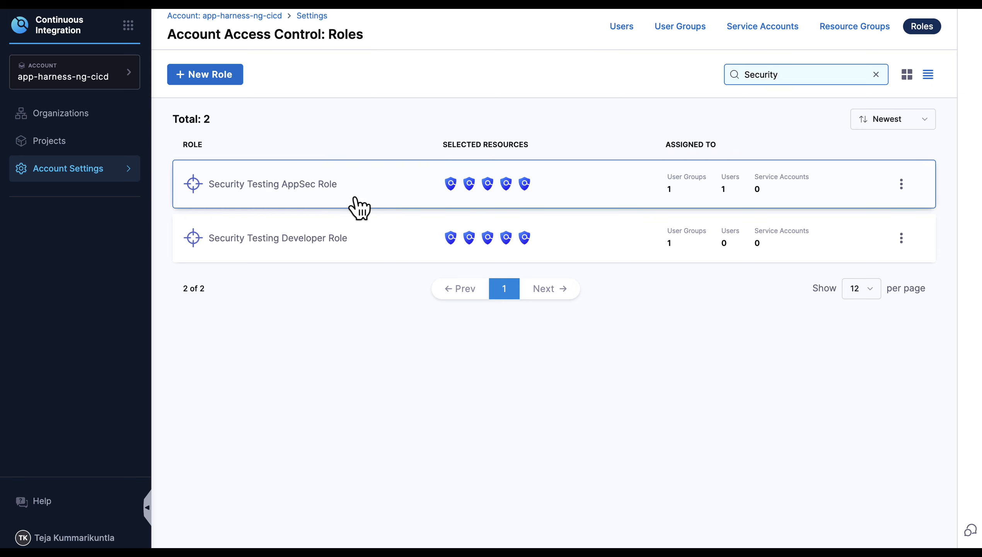
Step: Examine the Security Orchestration permissions of the Security Testing Developer Role, and return to the roles list
click(328, 254)
scroll(318, 277, down, 10)
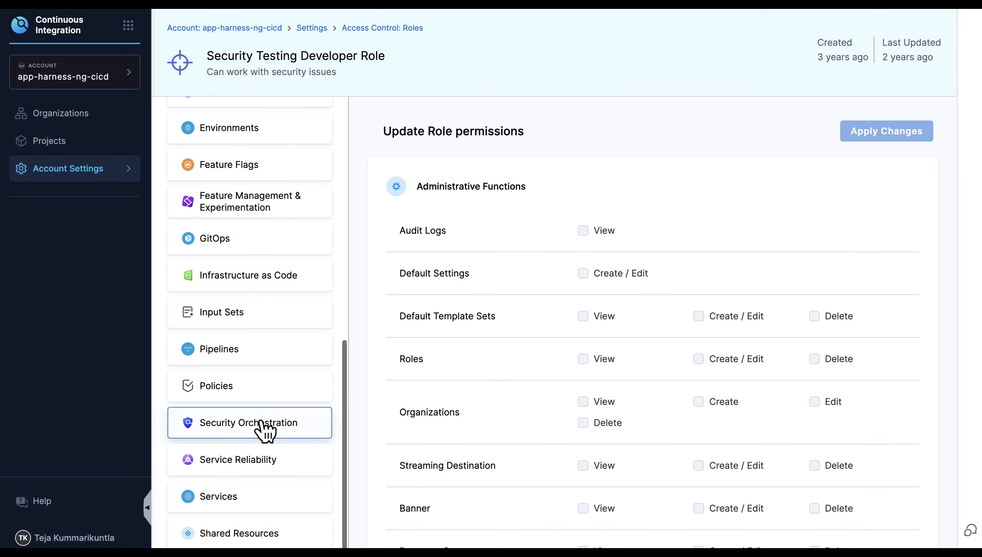
click(268, 428)
scroll(547, 319, up, 1)
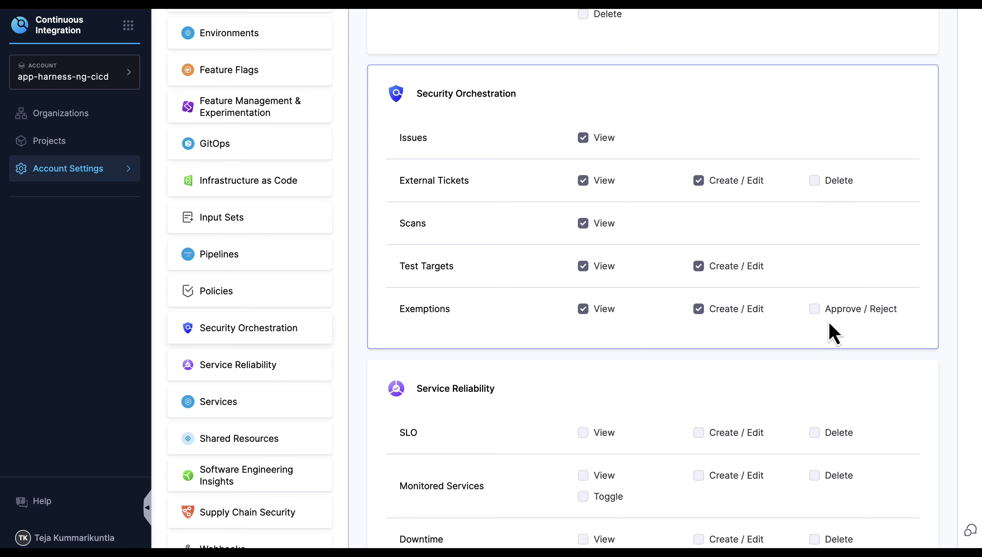
scroll(593, 295, up, 1)
scroll(593, 294, left, 5)
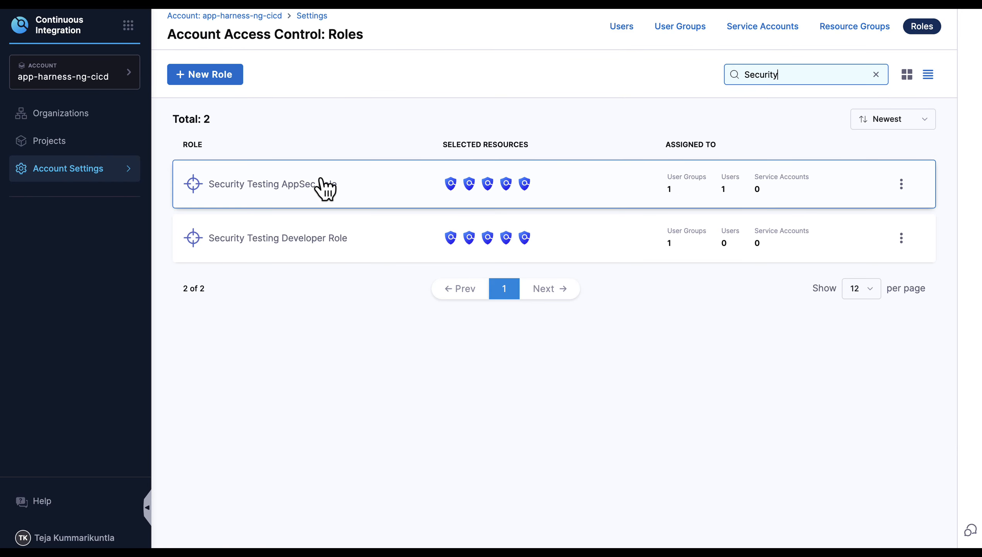
Step: Examine the Security Orchestration permissions of the Security Testing AppSec Role, and go back to the roles list
click(368, 198)
scroll(274, 375, down, 10)
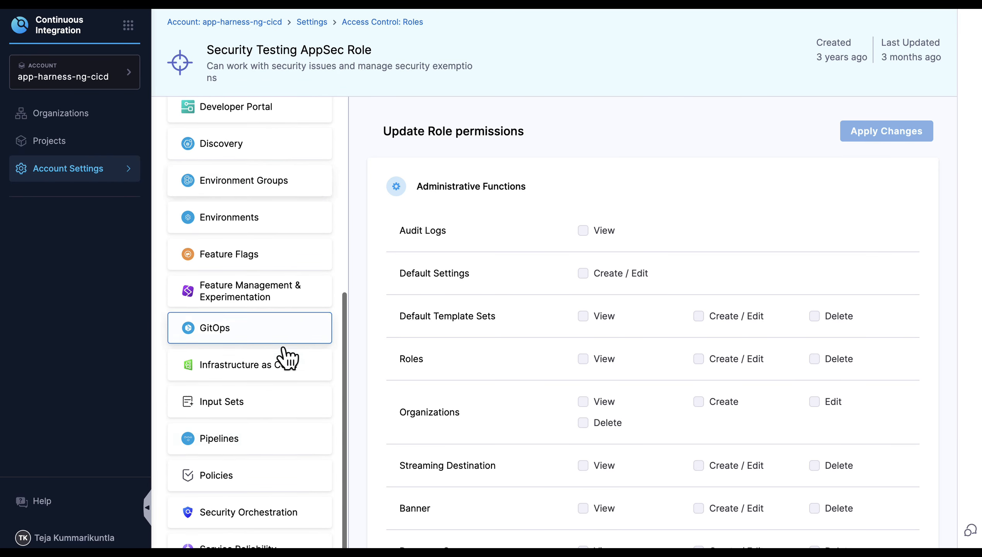
click(260, 517)
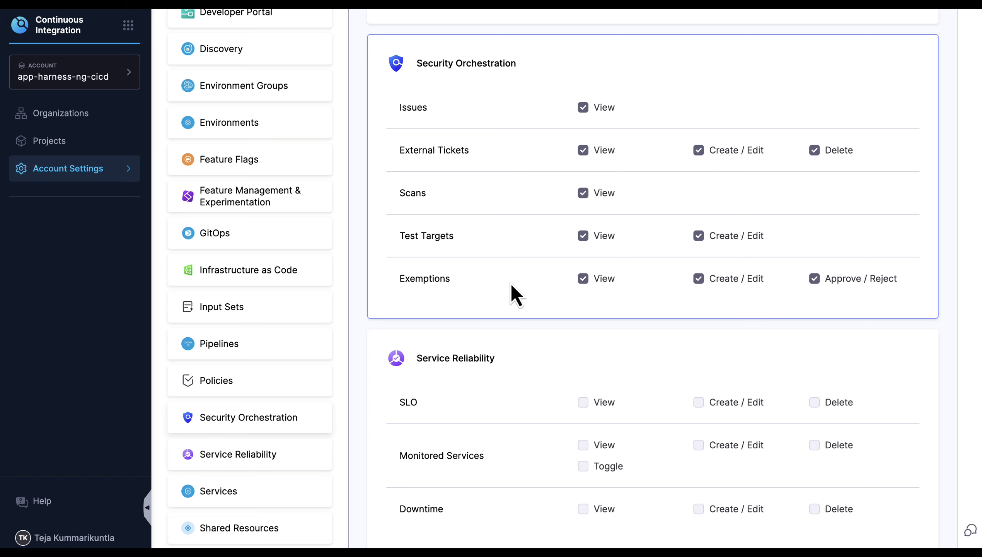
scroll(465, 275, up, 3)
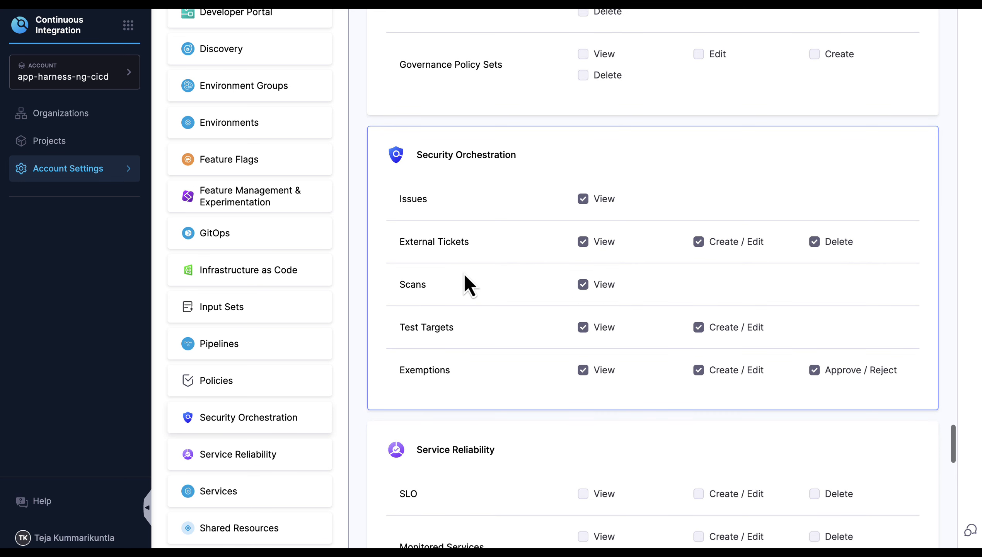
scroll(463, 272, left, 5)
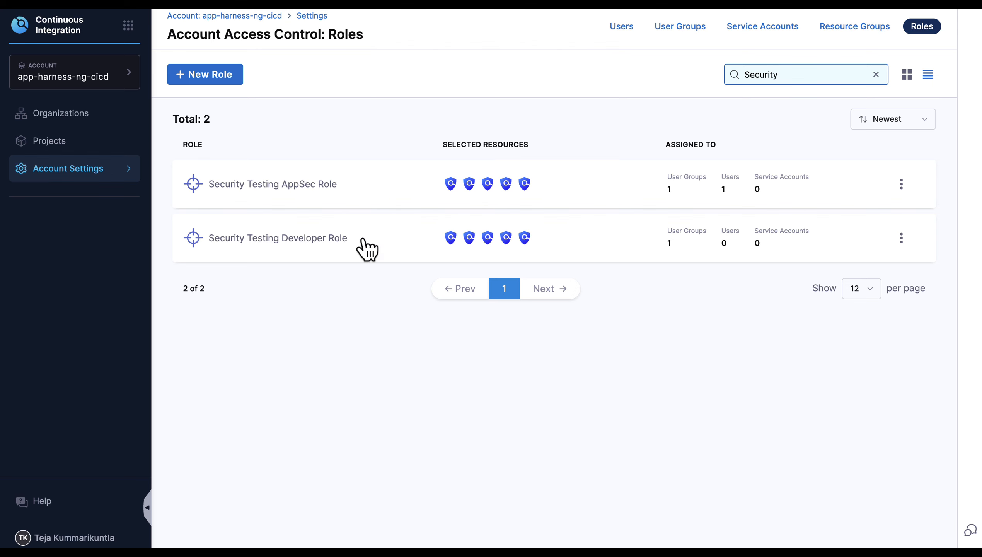
Step: Create a new account-level role named STO DEV Role
click(226, 80)
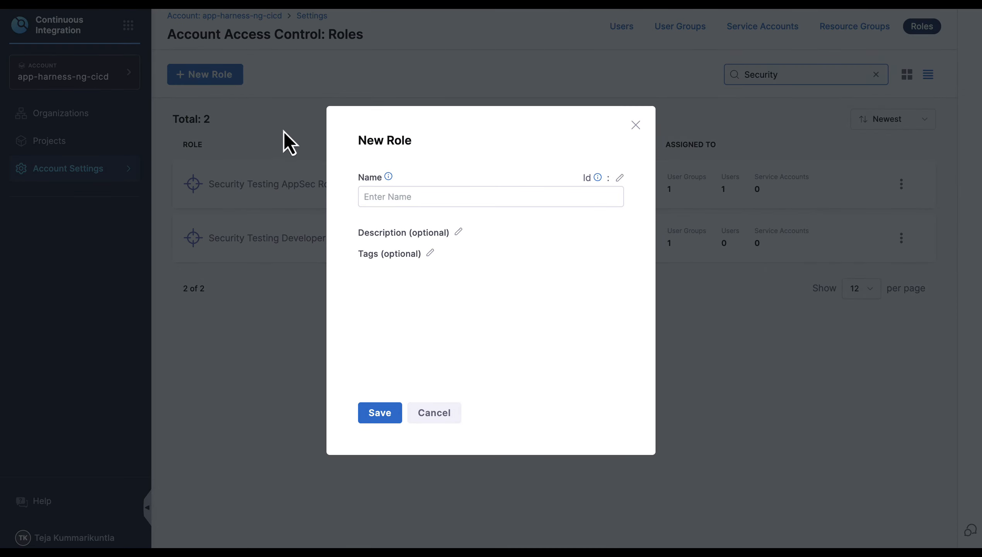
click(403, 191)
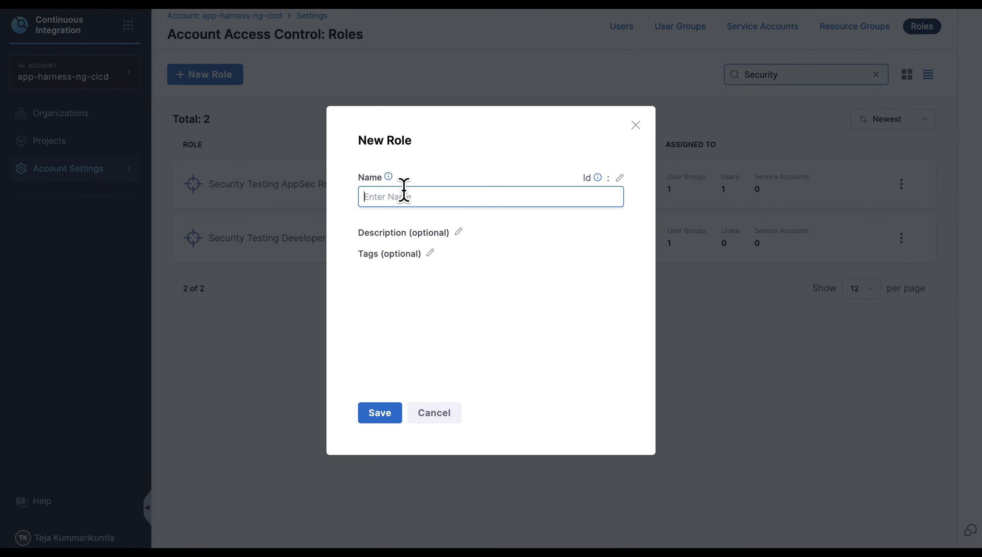
text(STO DE)
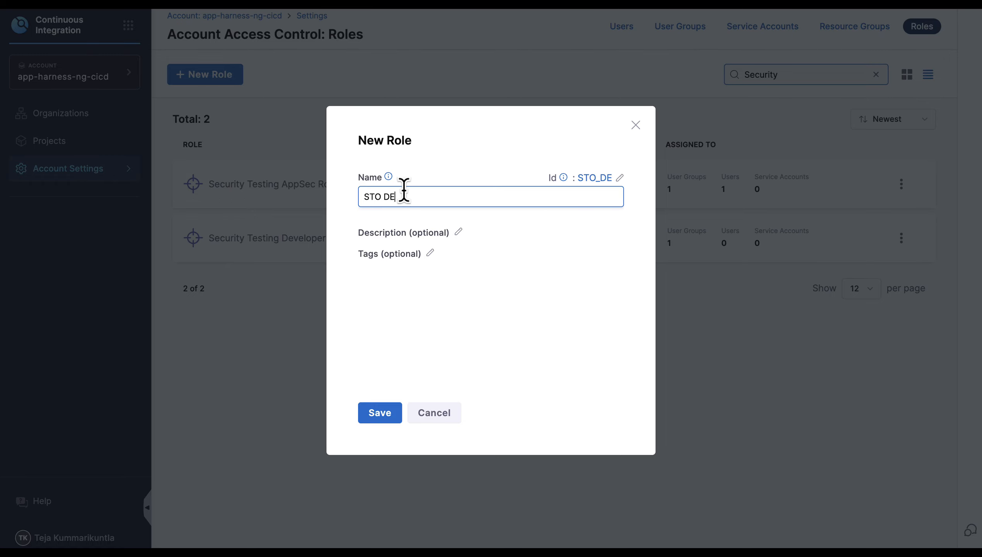
text(V Role)
click(384, 414)
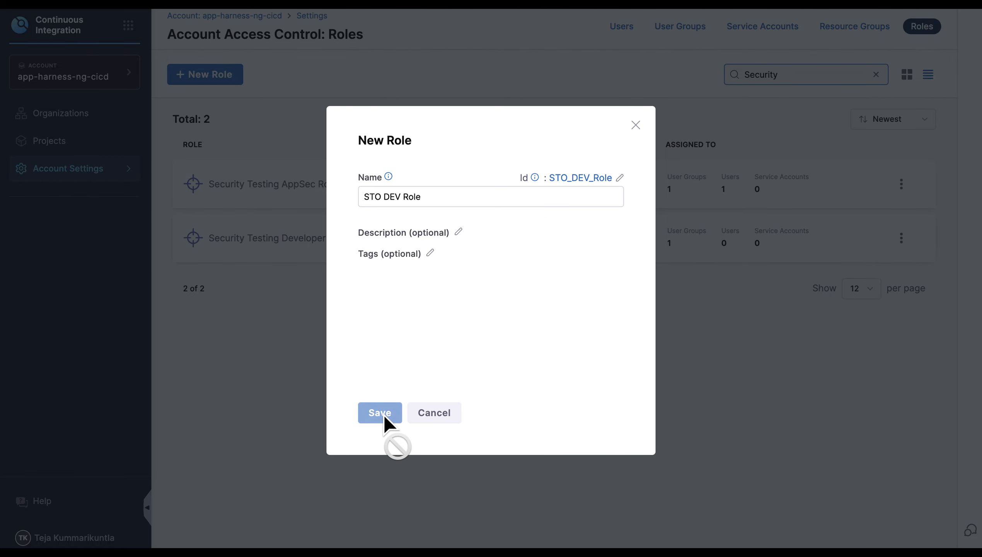
scroll(268, 363, down, 10)
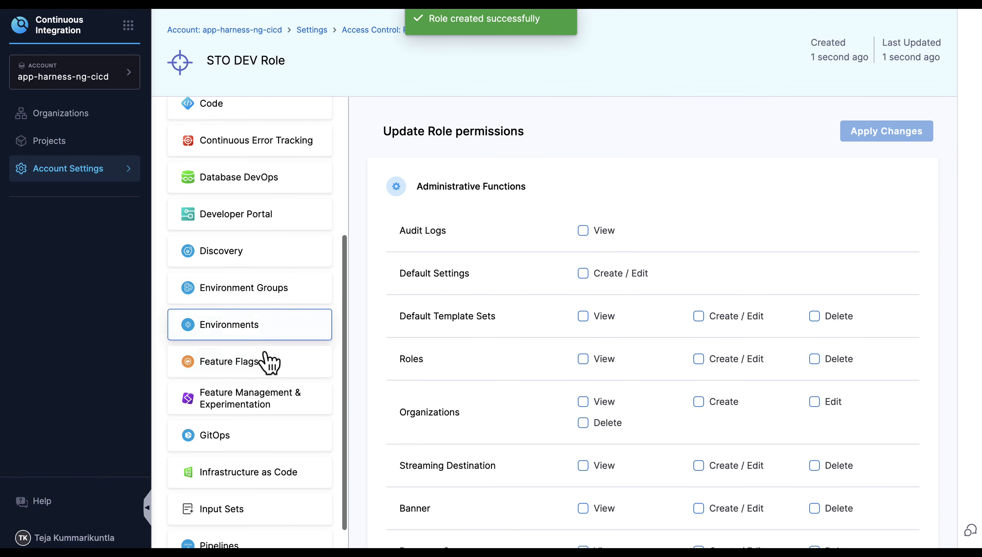
Step: Grant the role's Security Orchestration permissions: View on Issues and Scans, plus View and Create / Edit on External Tickets and Test Targets
scroll(266, 354, down, 1)
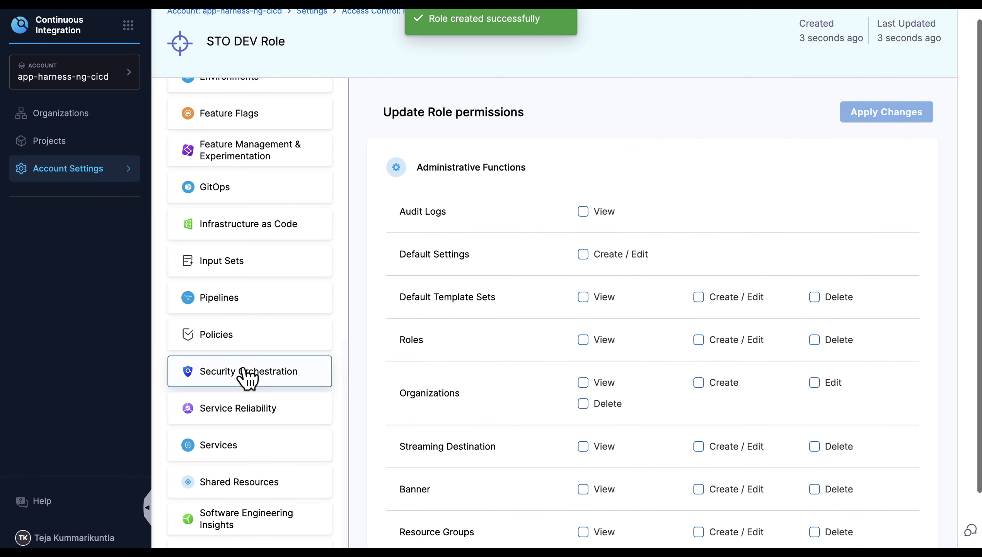
click(252, 372)
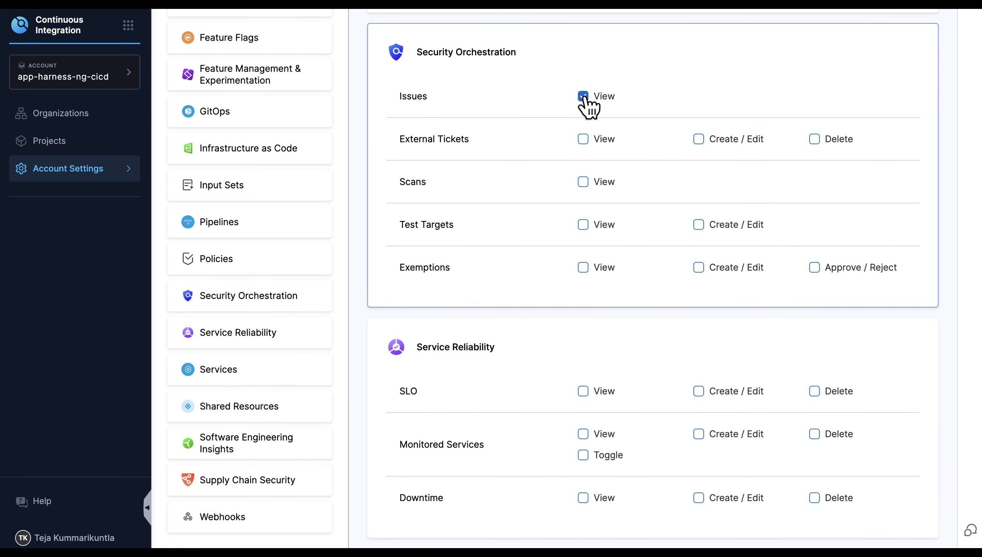
click(583, 140)
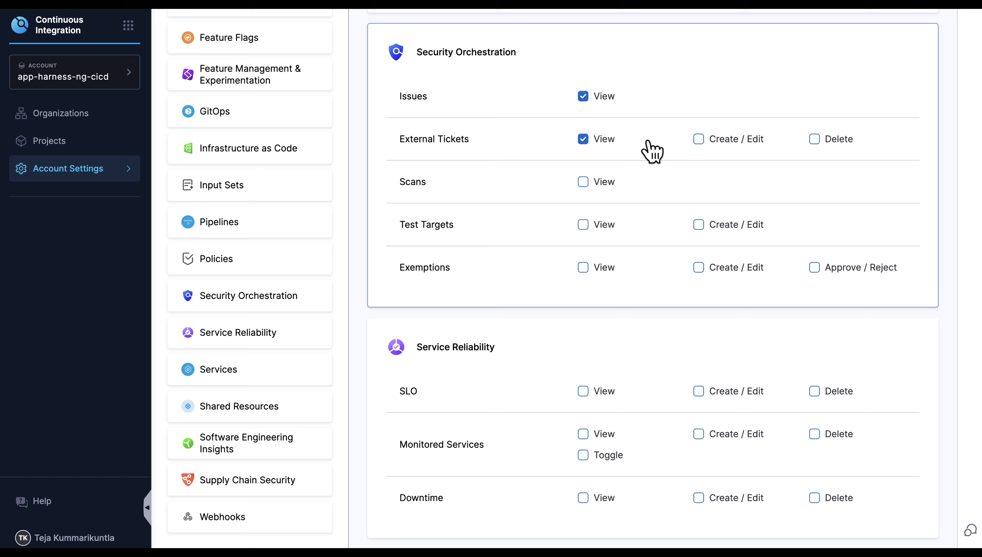
click(706, 143)
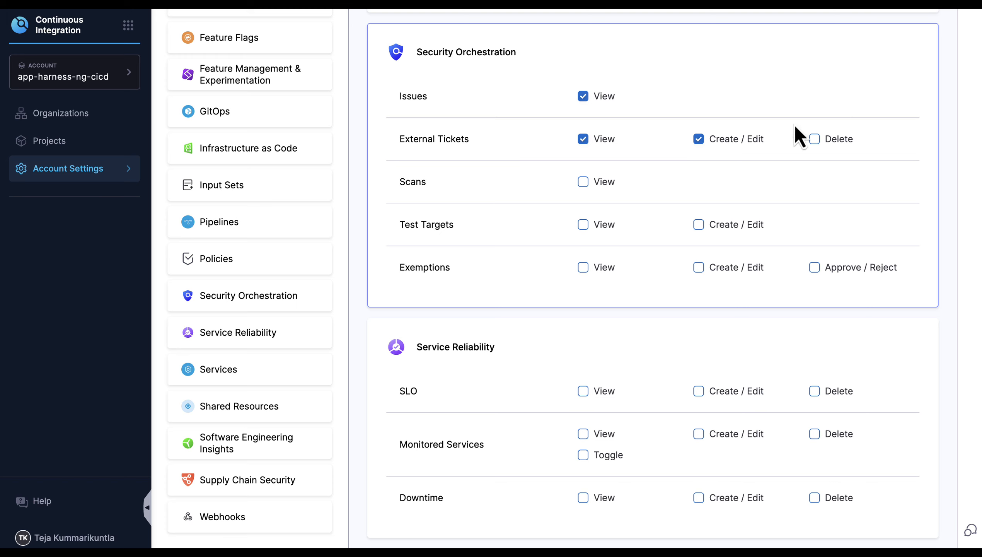
click(584, 182)
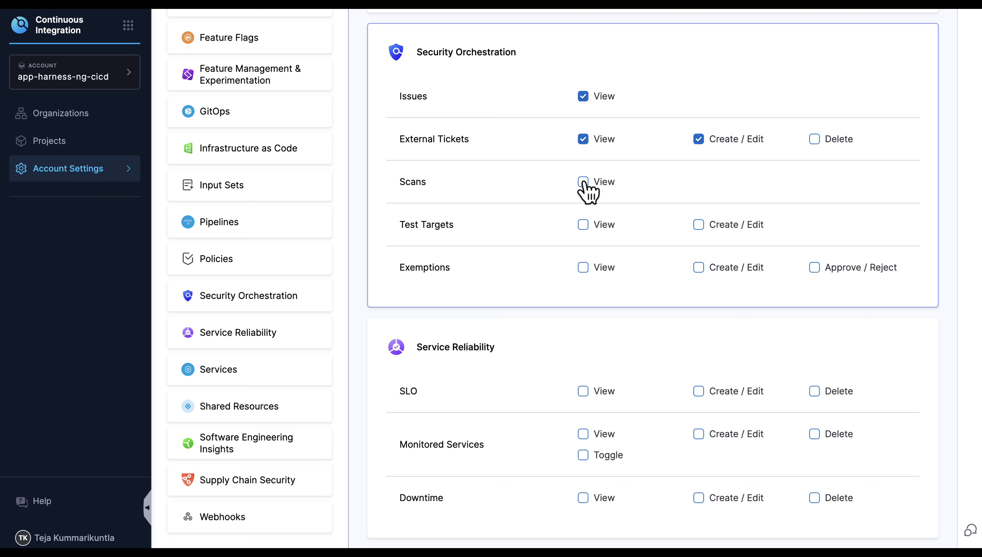
click(583, 225)
click(698, 224)
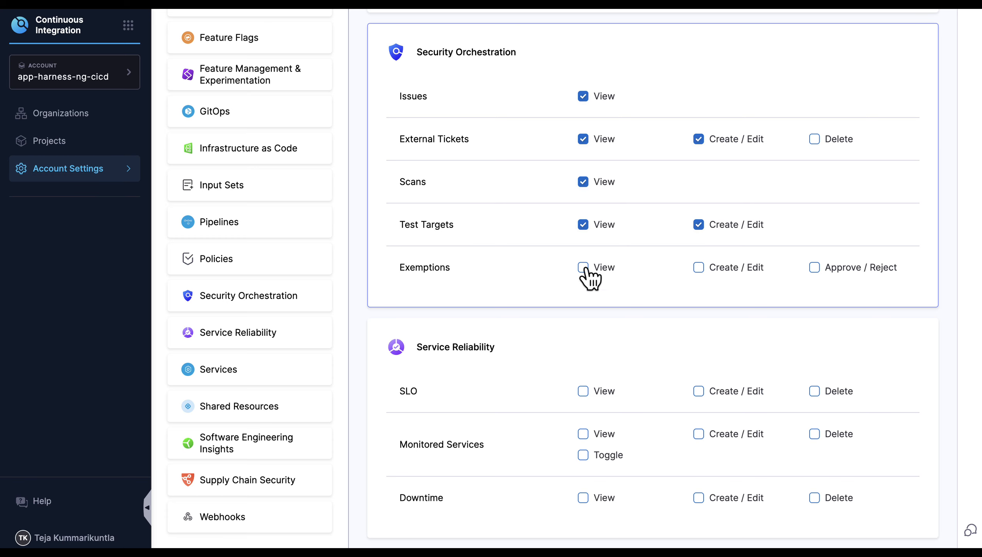
Step: Grant View and Create / Edit on Exemptions, and apply the permission changes to the STO DEV Role
click(585, 268)
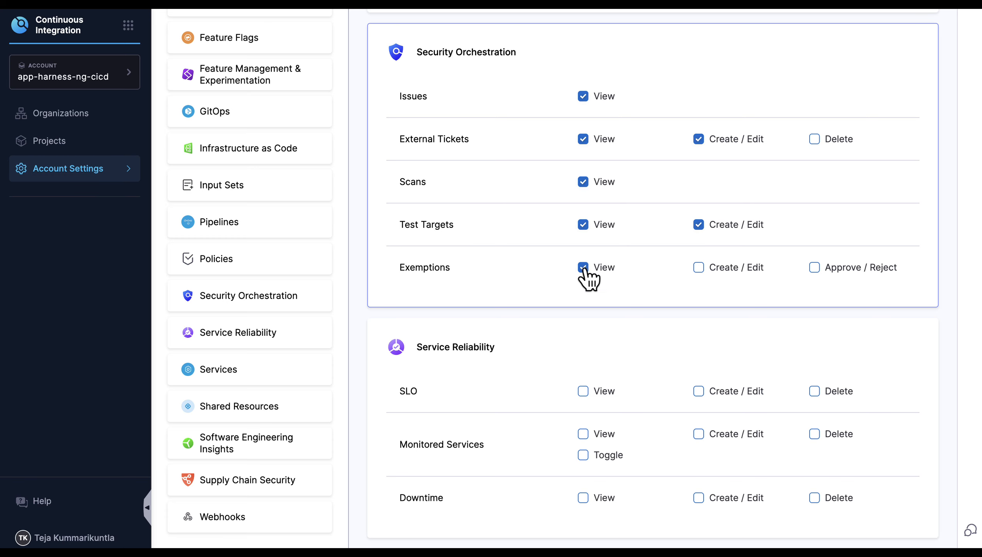
click(698, 268)
scroll(644, 265, up, 20)
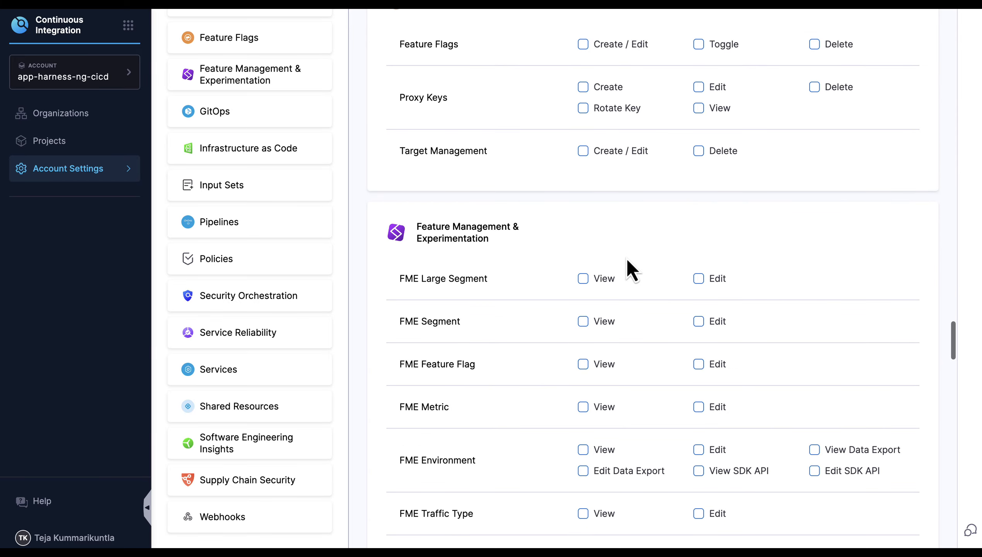
scroll(660, 252, up, 15)
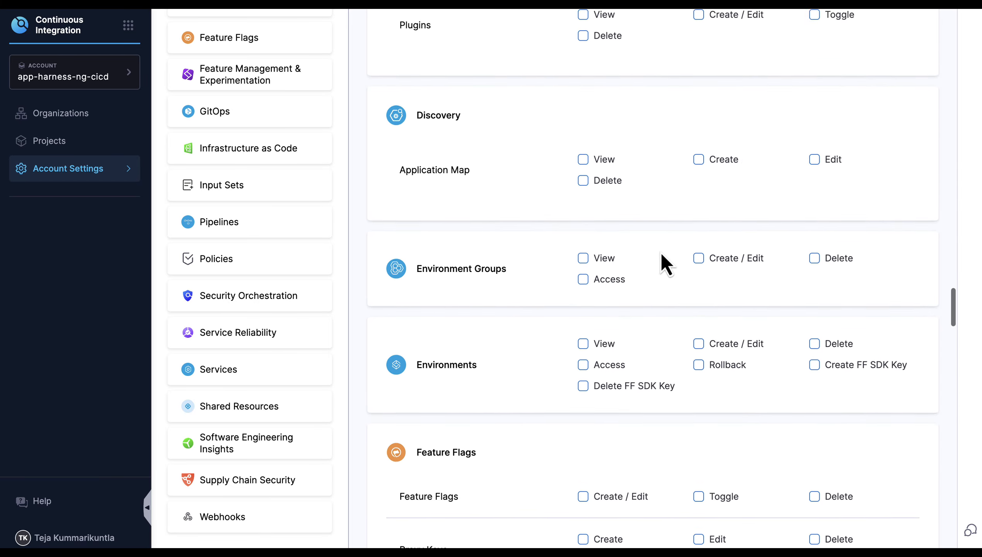
scroll(661, 251, up, 15)
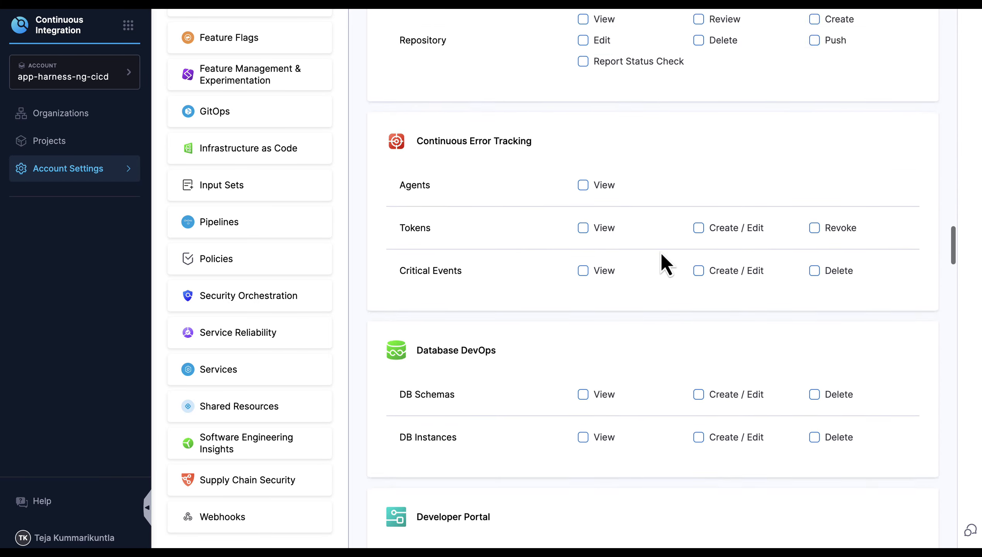
scroll(663, 259, up, 10)
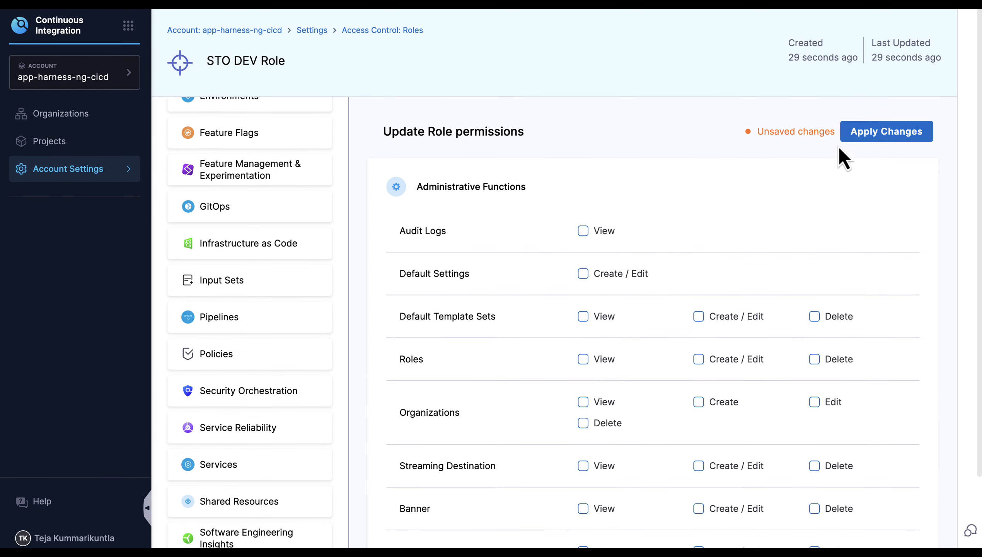
click(883, 130)
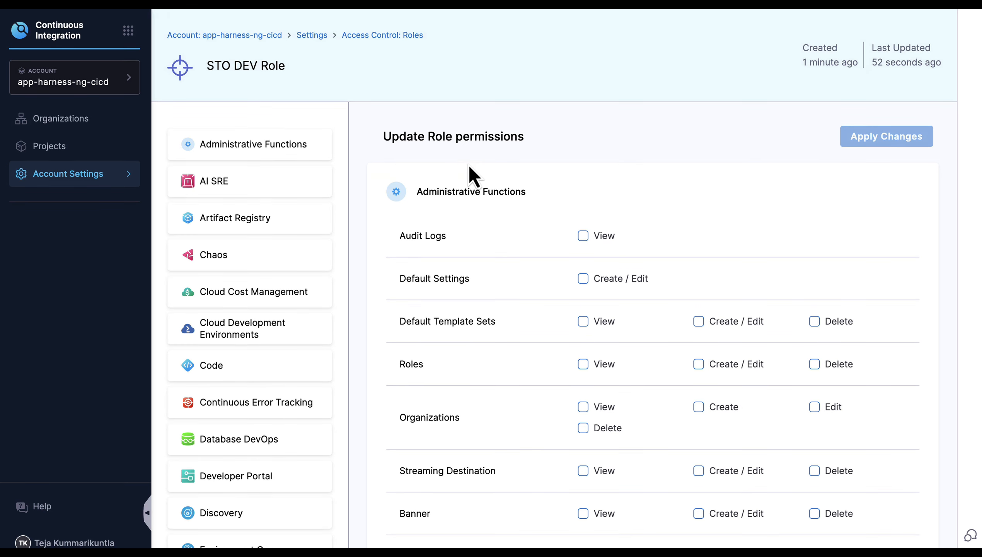
Step: Go to the account's user groups and start a new user group named STO DEVS UG
click(397, 31)
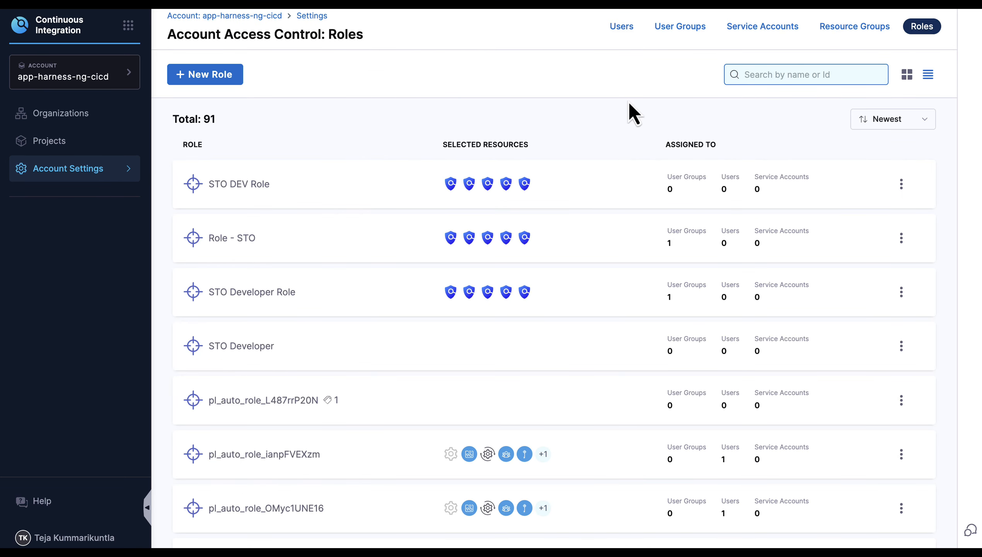
click(680, 26)
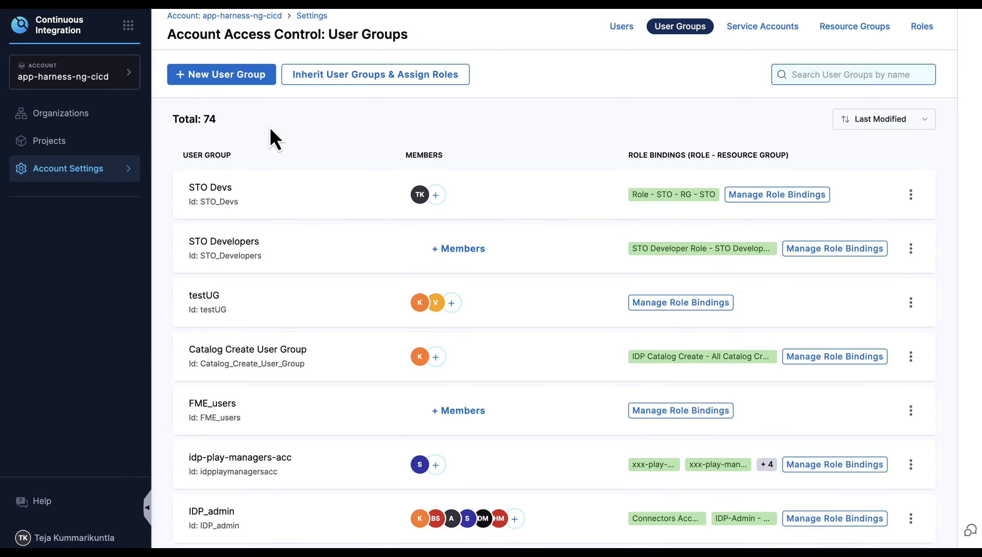
click(257, 81)
click(393, 196)
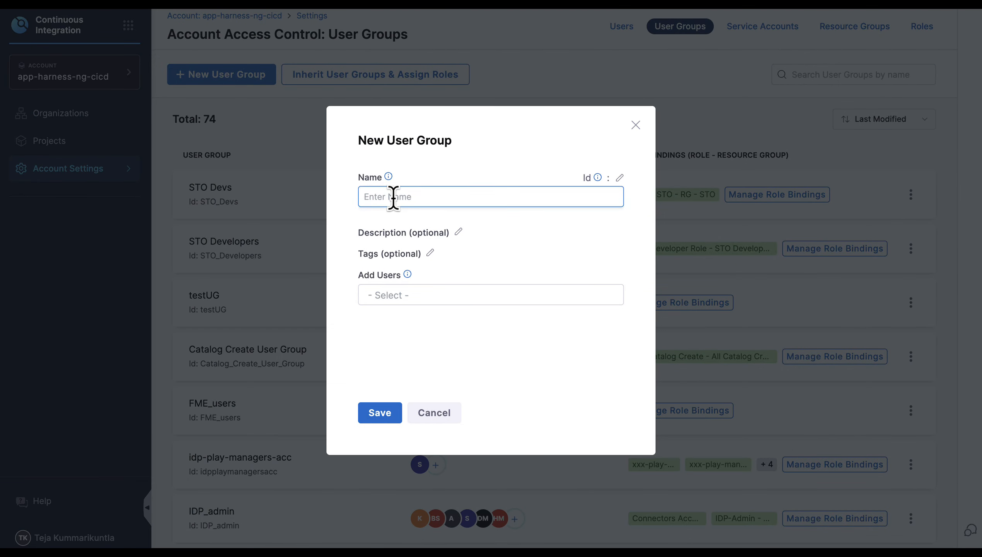
text(STO DEVS )
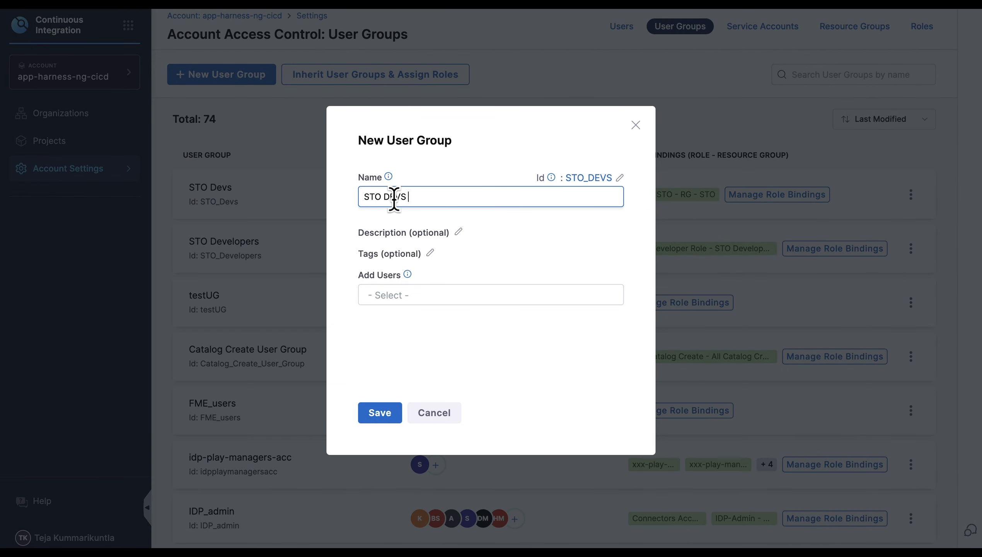
text(UG)
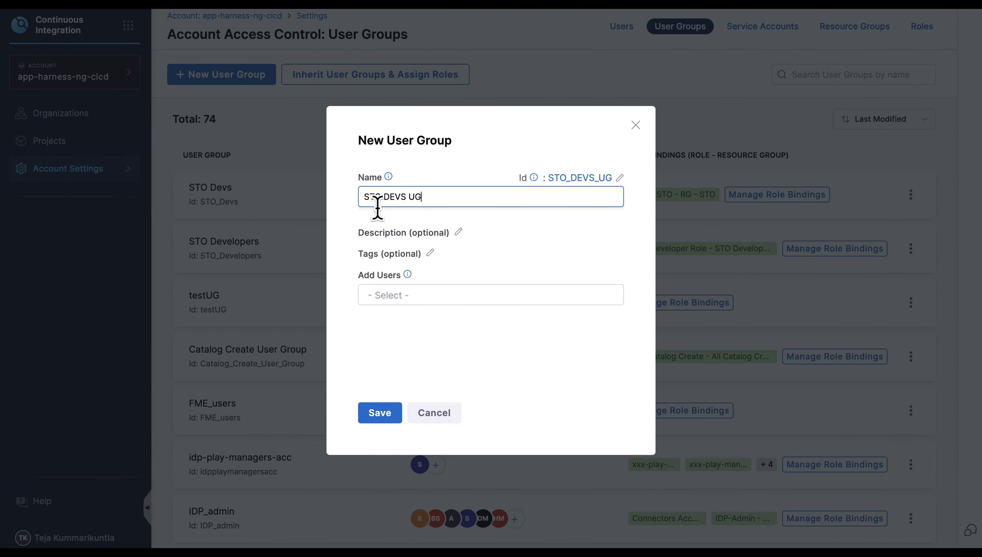
Step: Add the signed-in user and a second user as members of the new user group, and save it
click(410, 295)
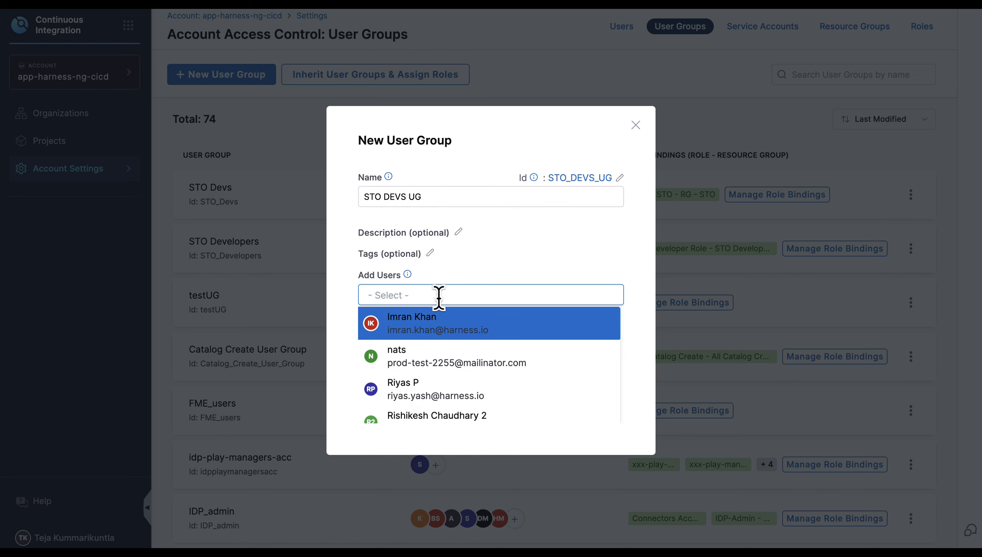
text(teja)
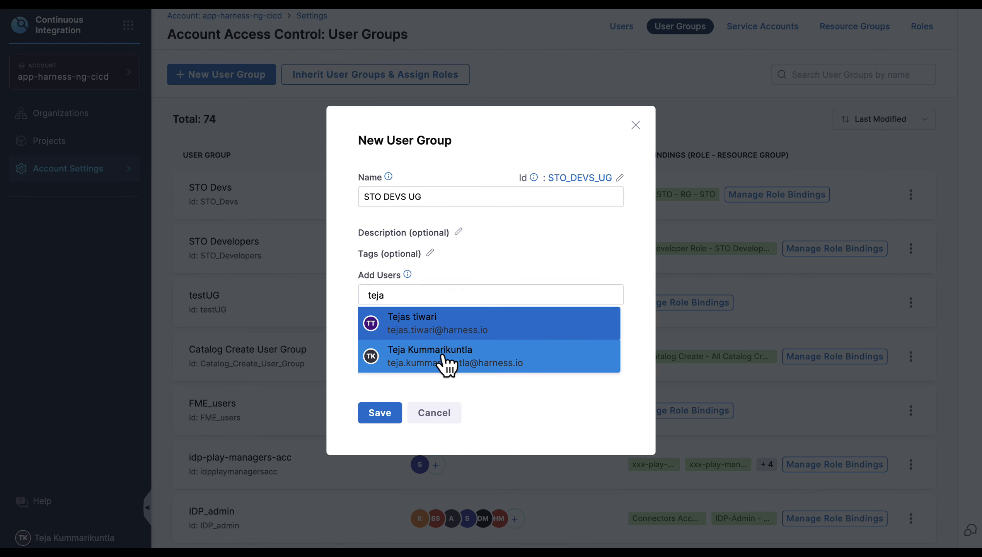
click(444, 363)
text(lava)
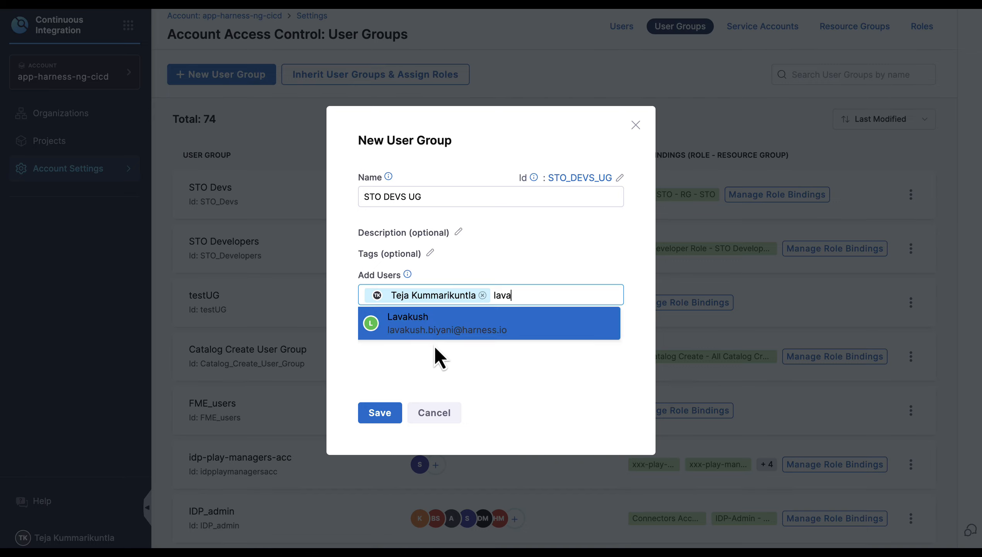
key(Return)
click(390, 412)
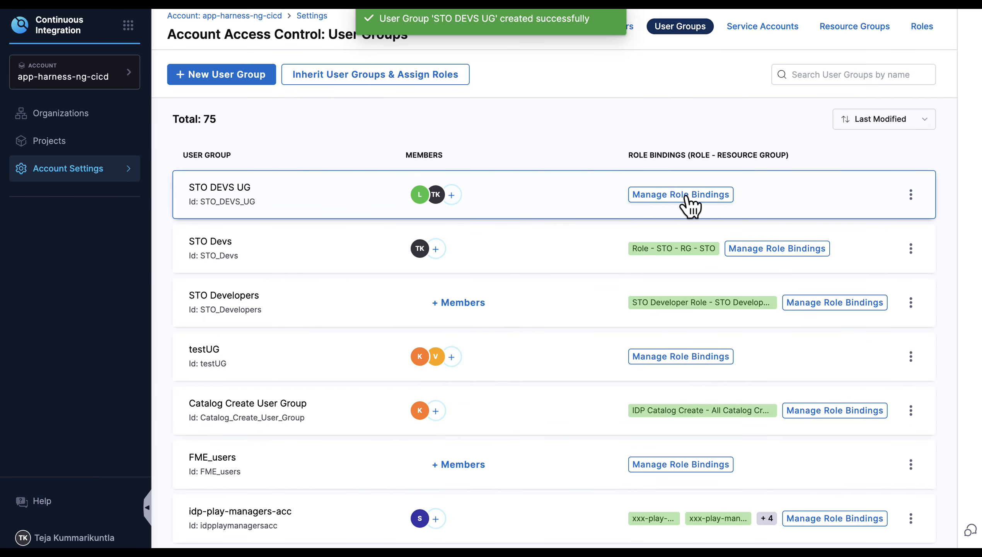
Step: Bind the STO DEV Role with the STO Resource Group - Test to the STO DEVS UG user group and apply the binding
click(686, 197)
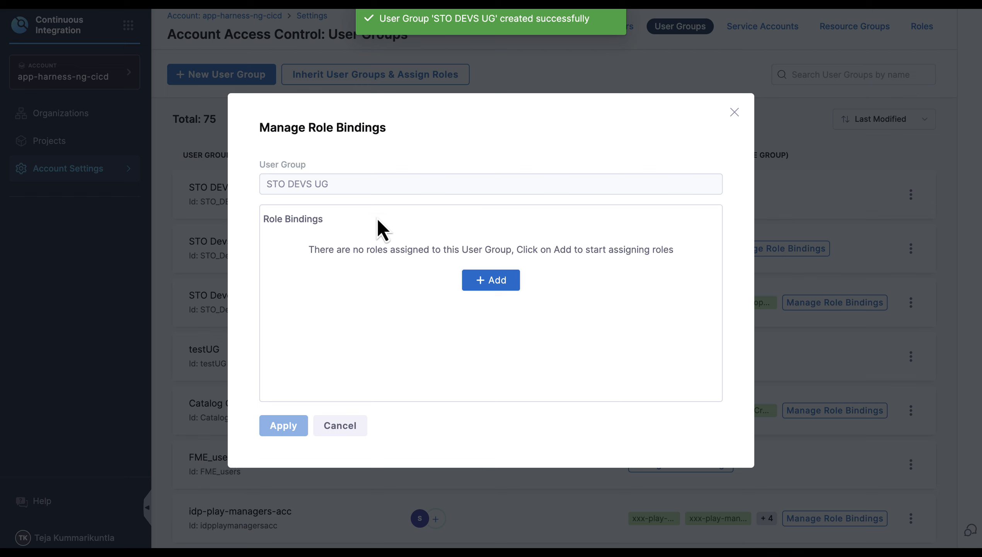
click(485, 281)
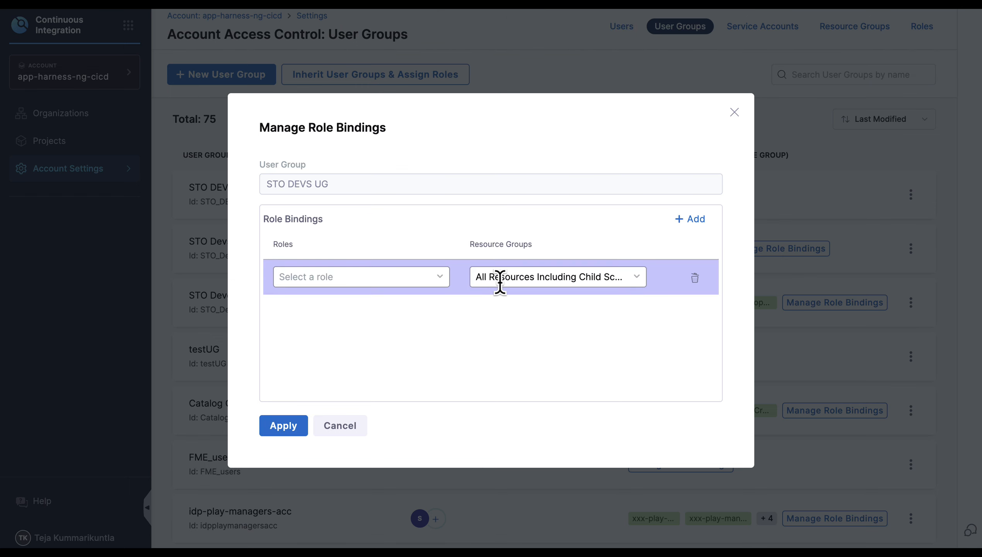
click(360, 278)
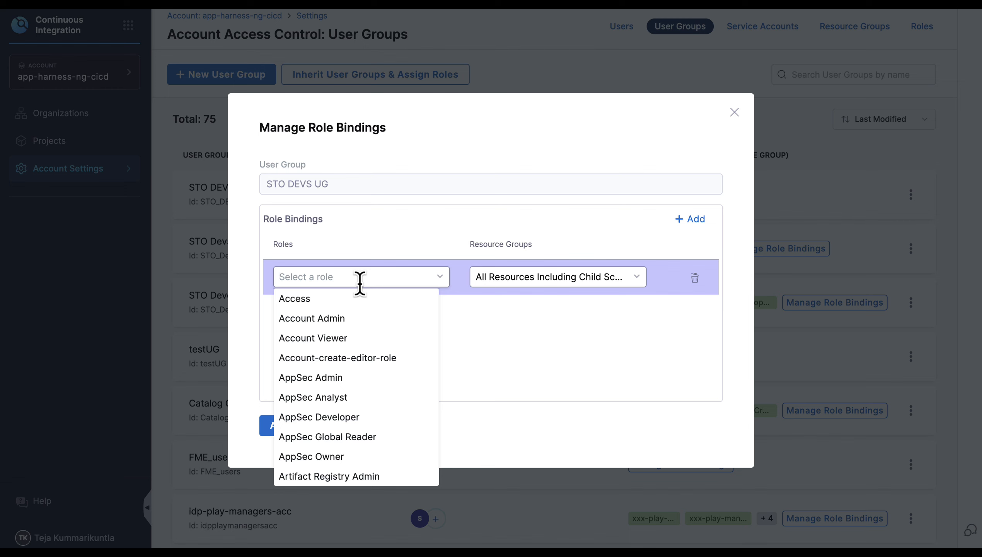
text(STO)
click(343, 317)
click(521, 278)
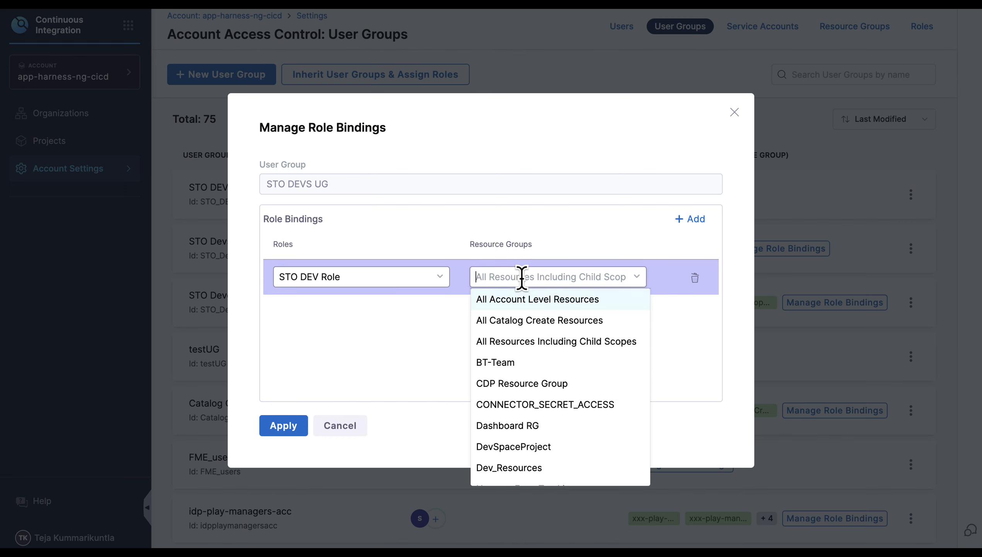
text(STO)
click(563, 342)
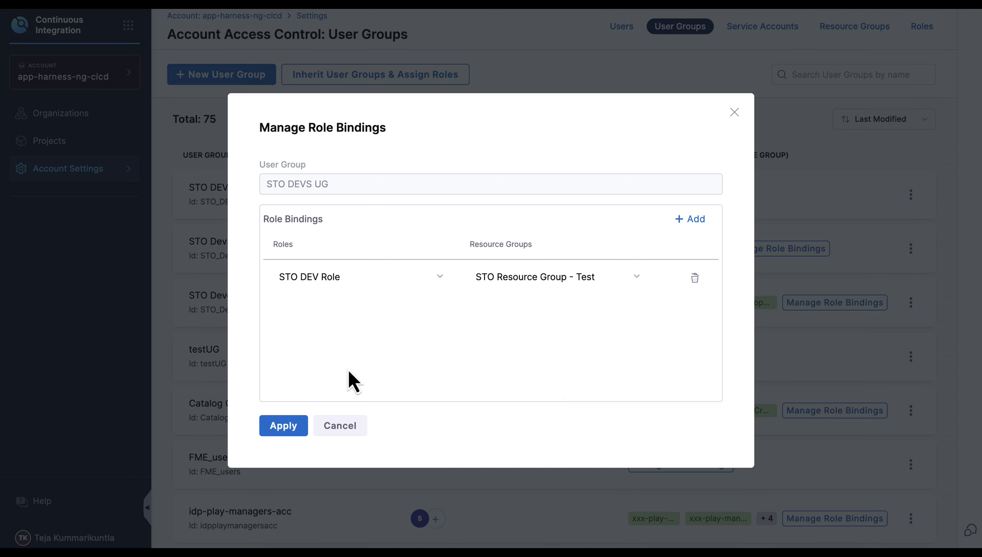
click(293, 431)
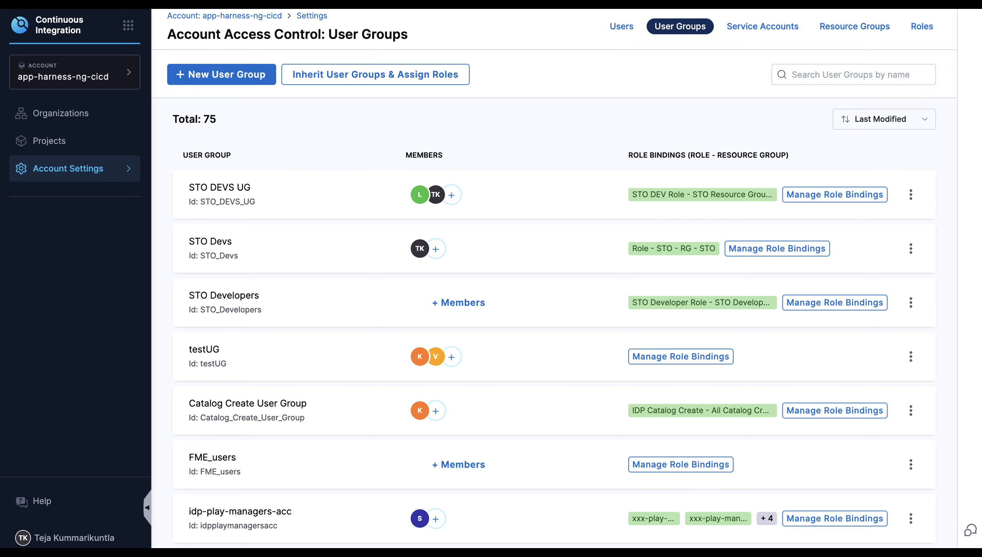
click(655, 10)
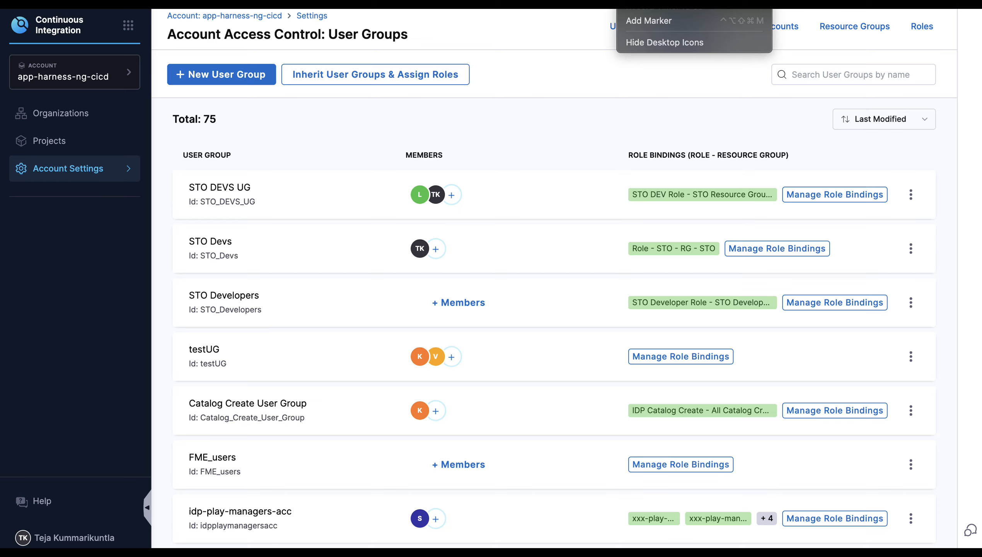